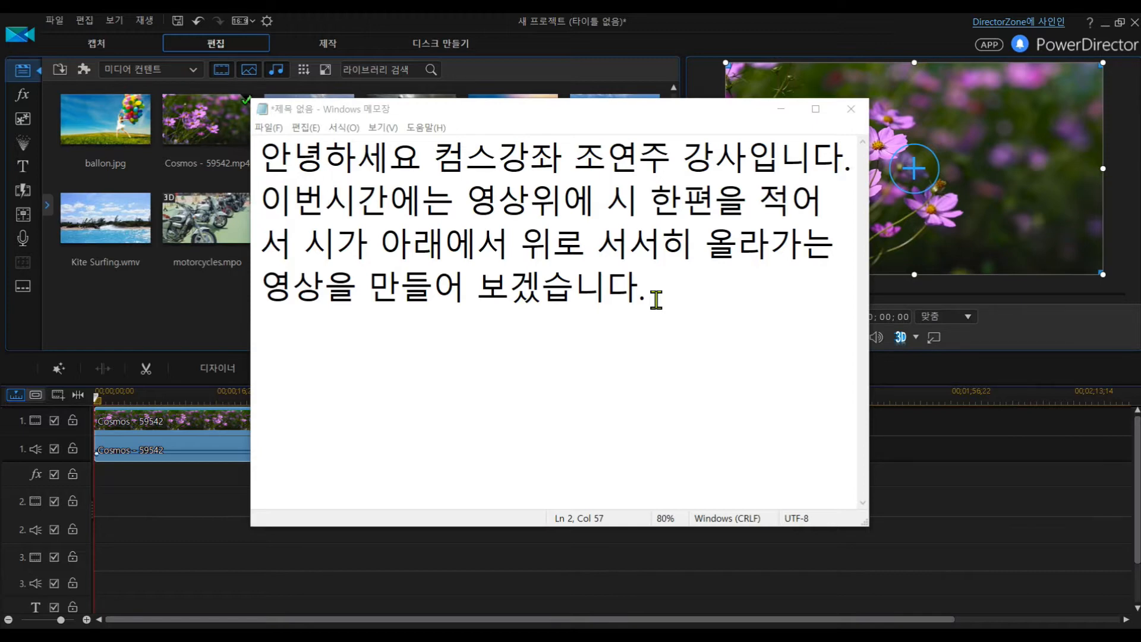
Place the 기본 title on video track 2 from the start and extend it to the end of the Cosmos clip.
click(780, 110)
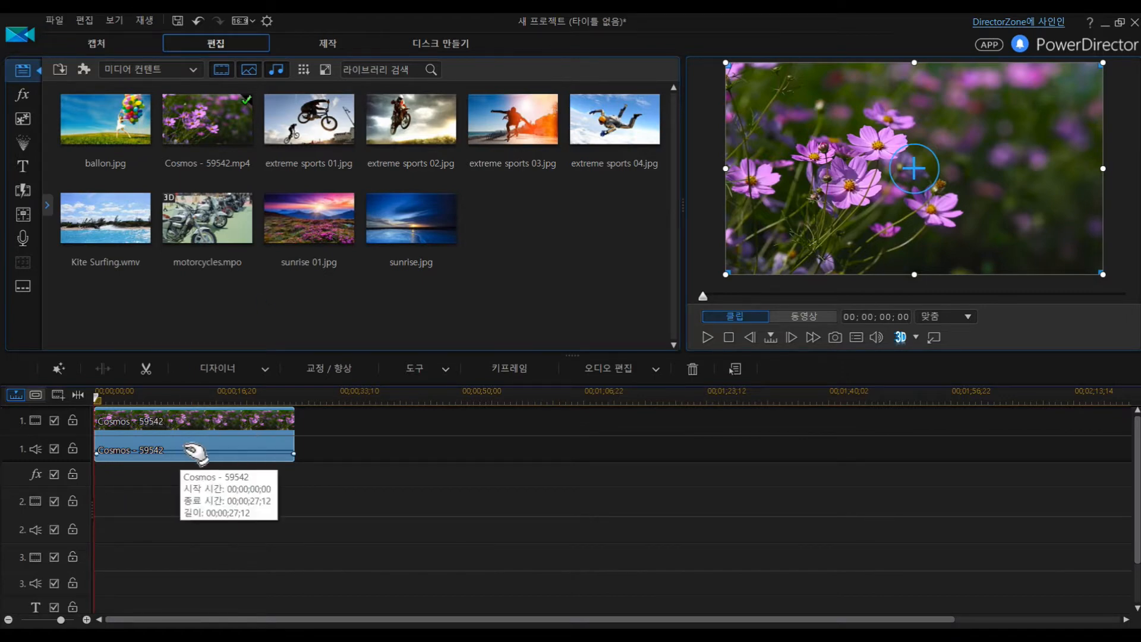
click(27, 172)
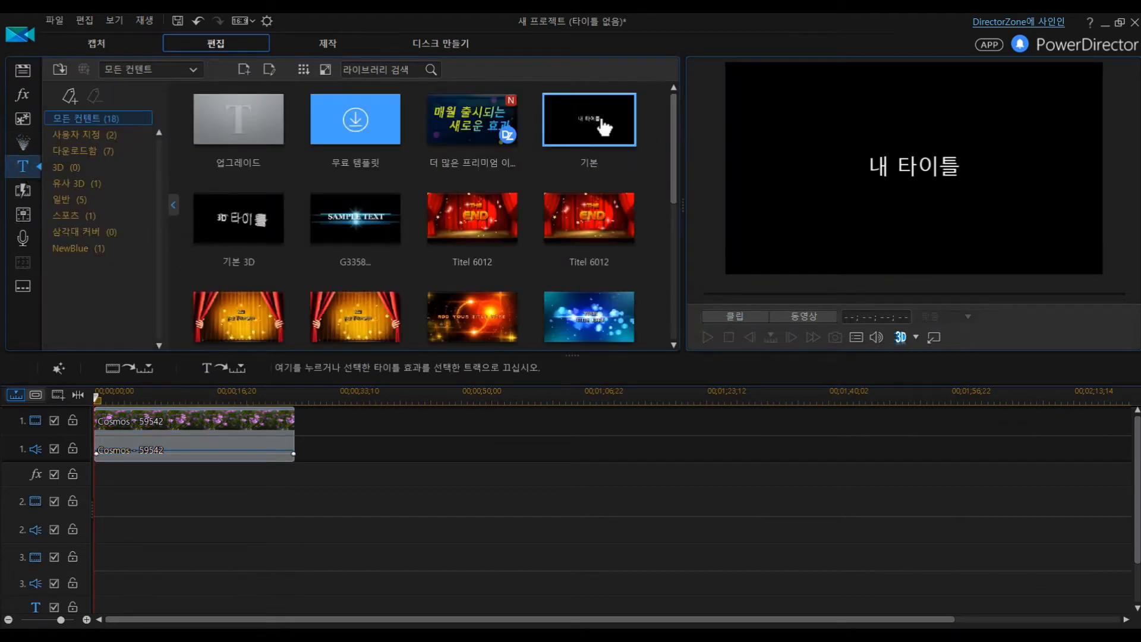
drag(605, 126, 159, 502)
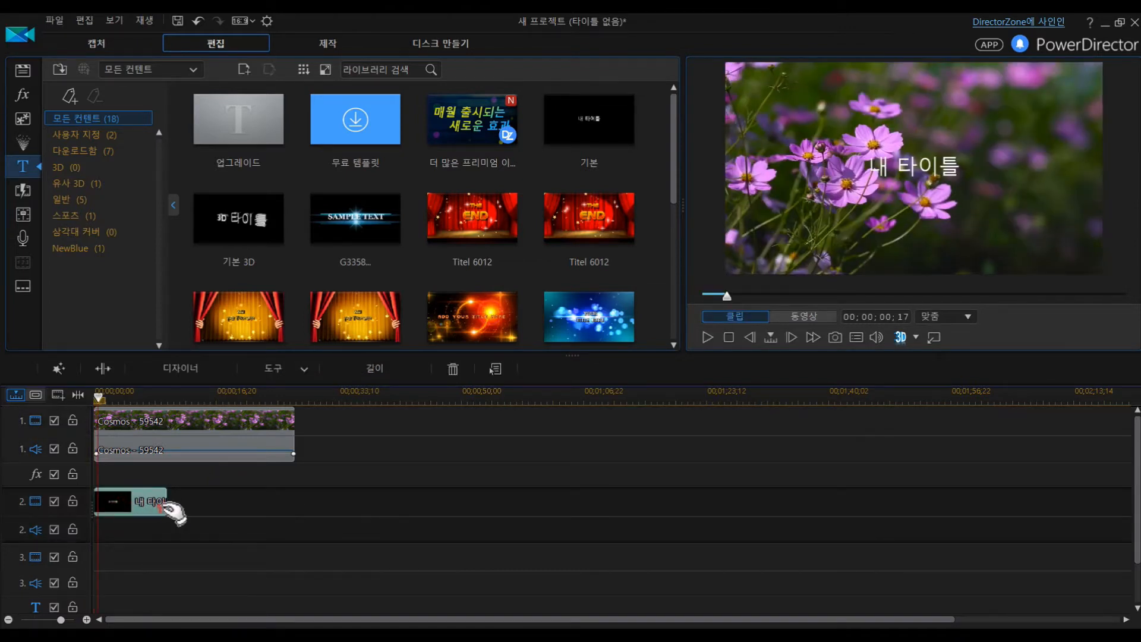
drag(164, 504, 296, 509)
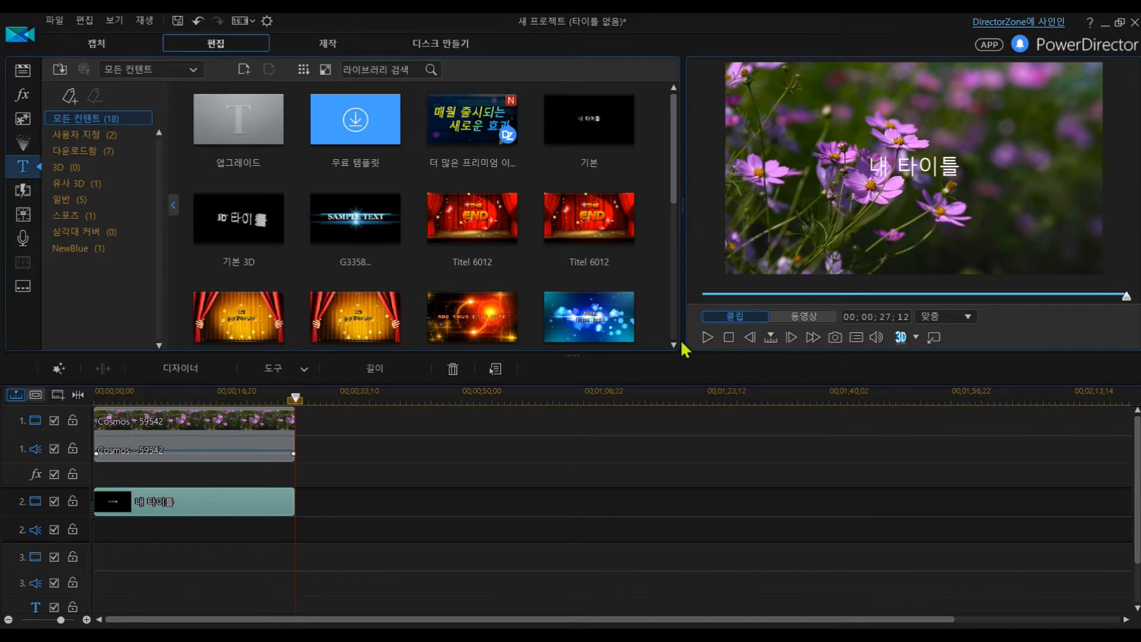
Open the track 2 title in the title designer and replace its placeholder text with the poem 가을편지.
double_click(226, 500)
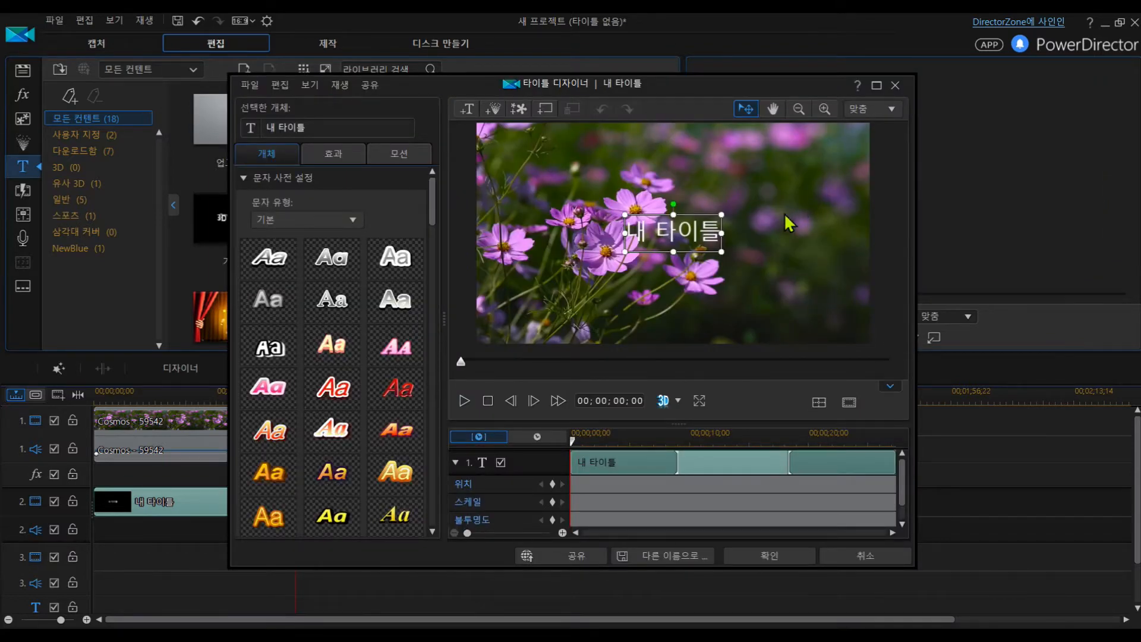
key(ctrl)
key(ctrl)
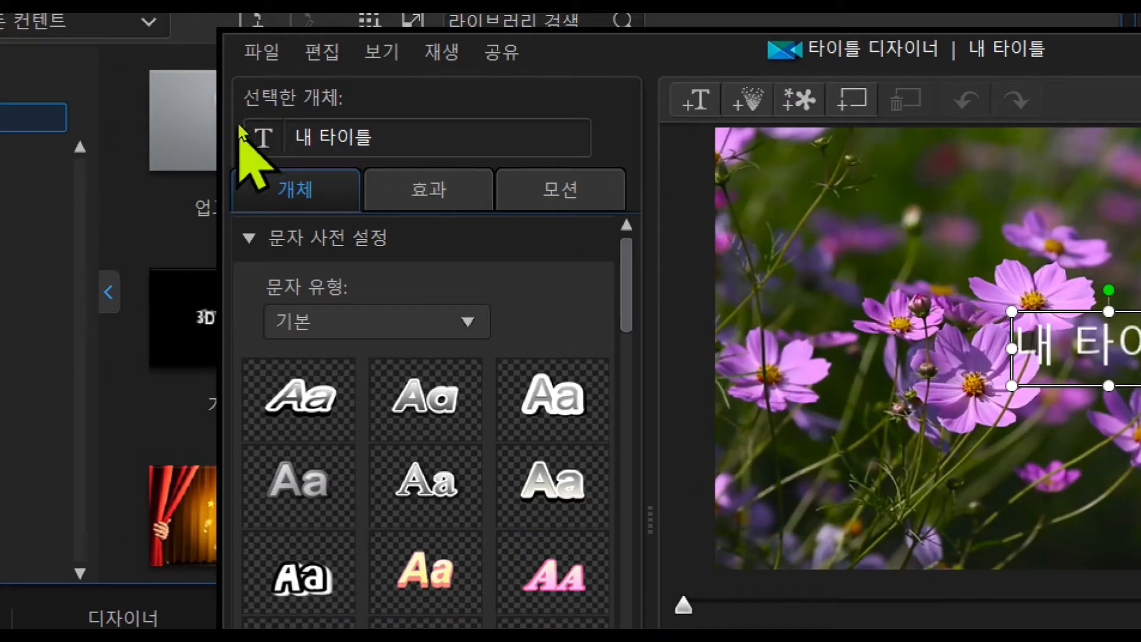
double_click(272, 129)
text(ㄴㅐ)
key(Right)
key(Right)
key(Right)
key(Right)
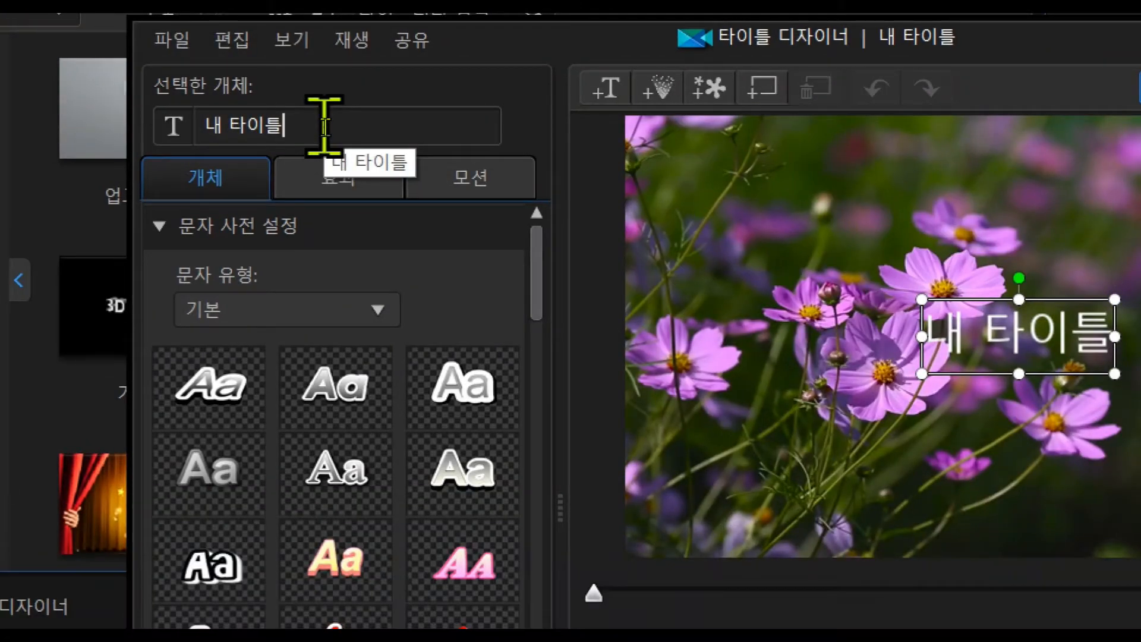
drag(412, 136, 233, 132)
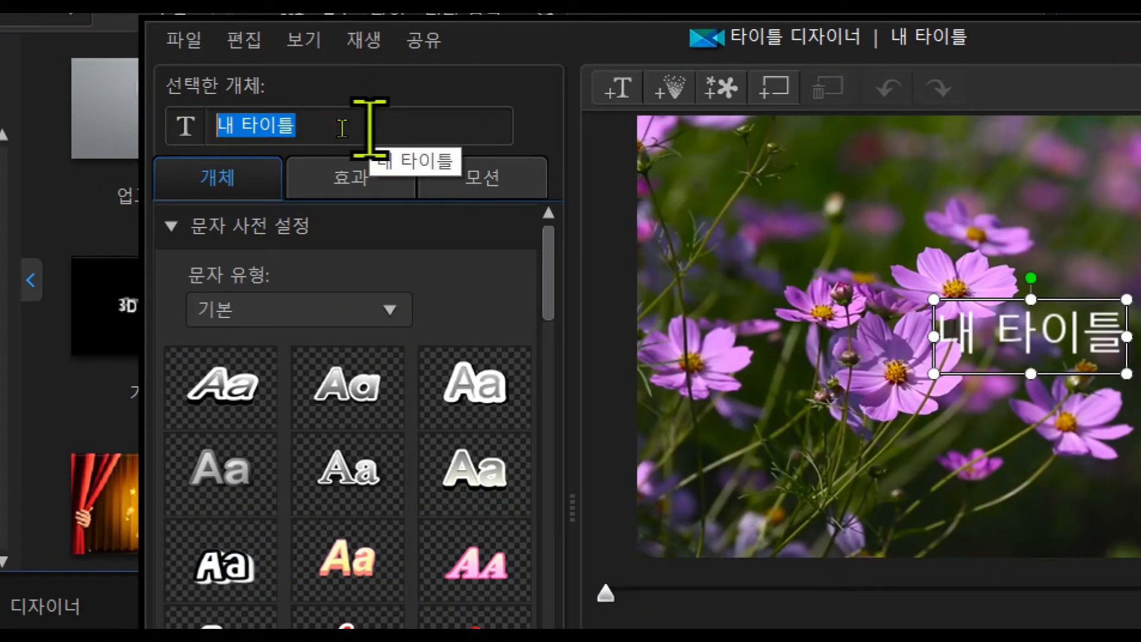
key(Delete)
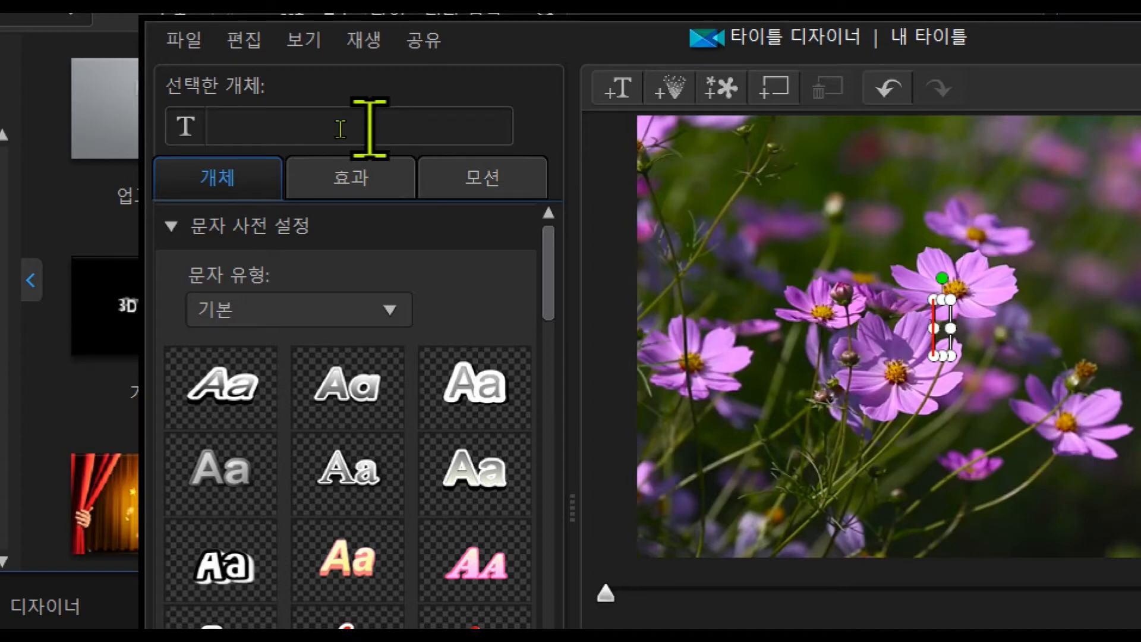
text(모르는 여자가 아름다워요)
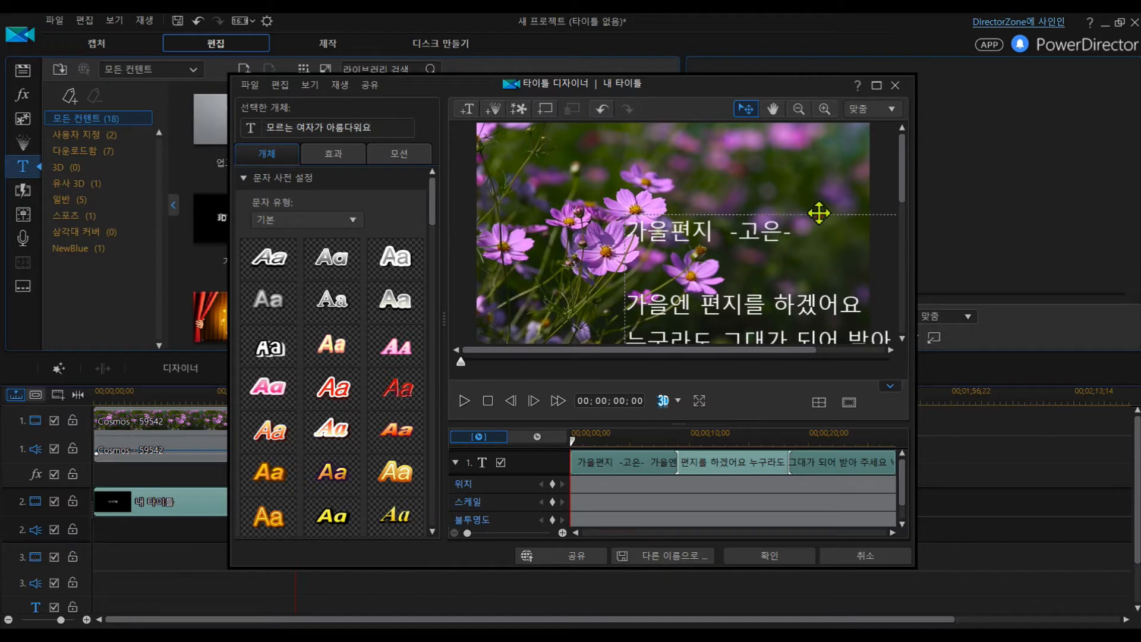
Set the poem's font to 배달의민족 도현 and its size to 15.
click(277, 152)
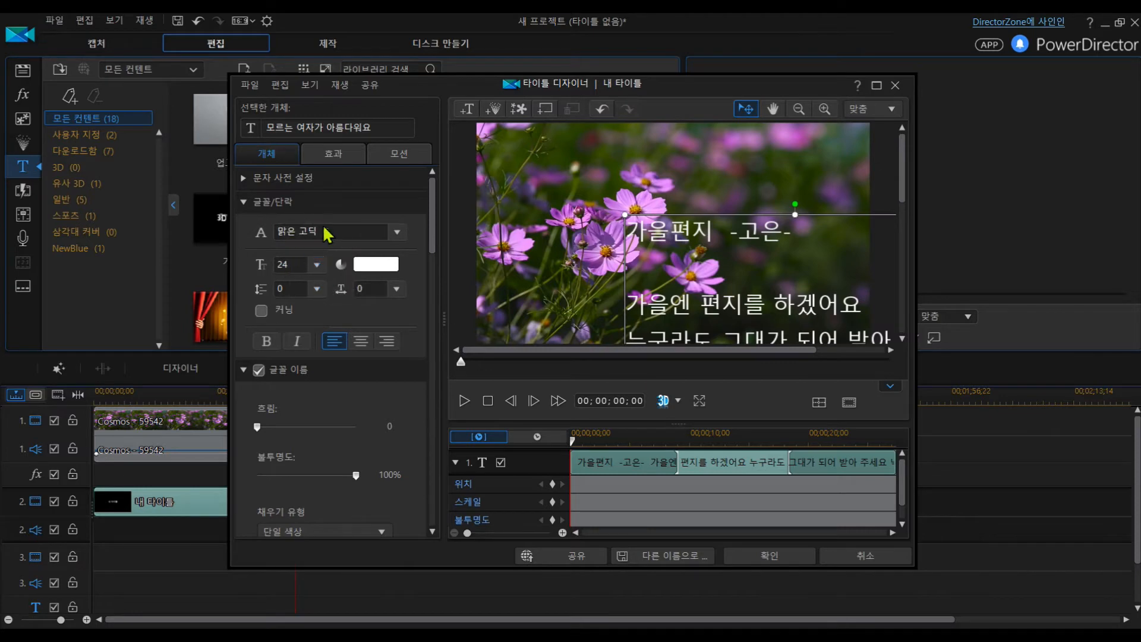
click(396, 232)
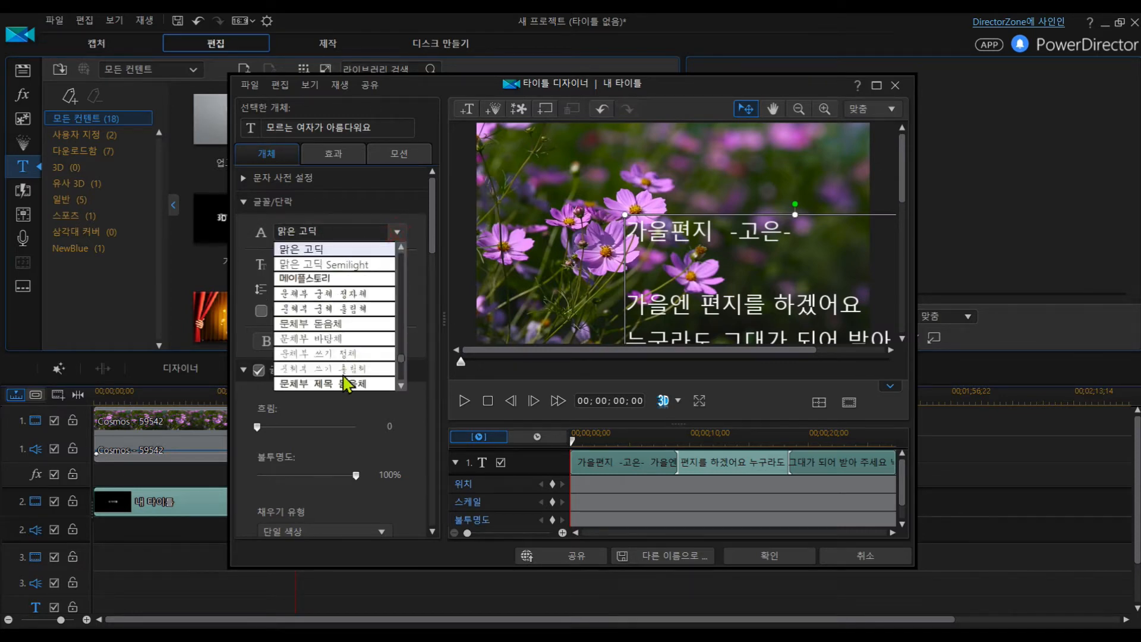
scroll(348, 365, down, 3)
click(332, 338)
click(289, 265)
text(12)
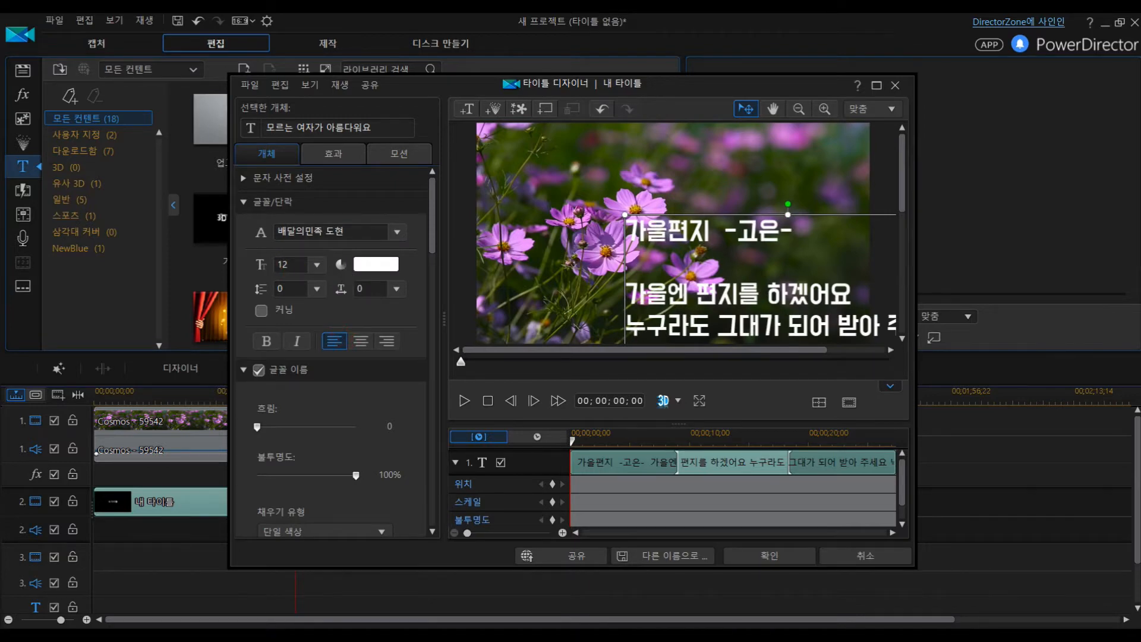
key(Return)
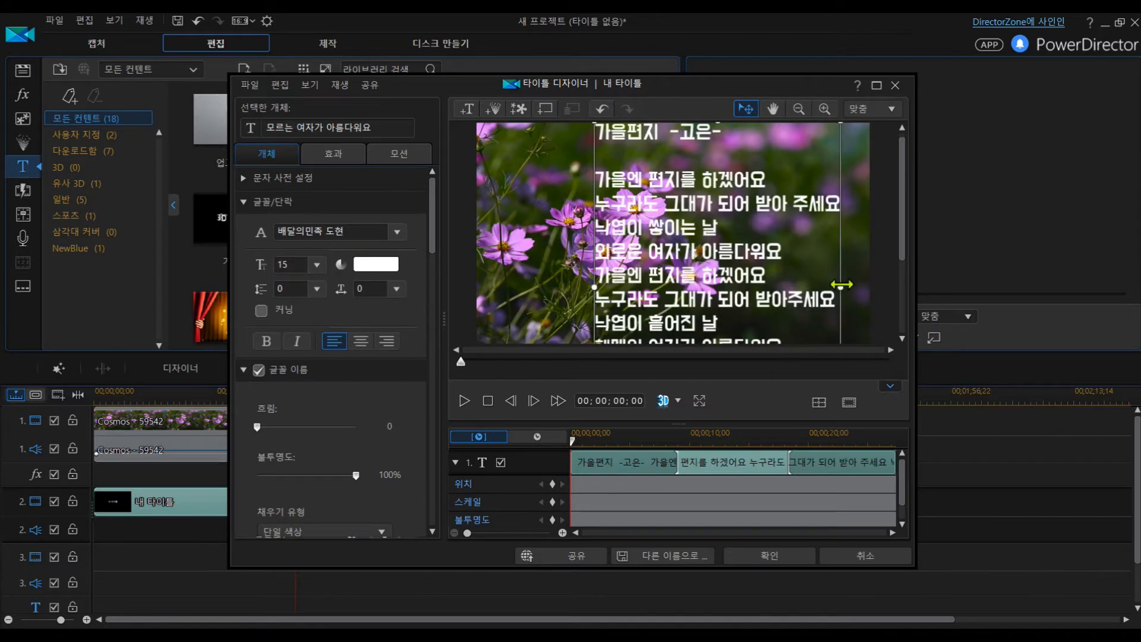
Shrink the poem's text box and move it to the right side of the video frame, its heading near the upper edge.
drag(841, 286, 763, 294)
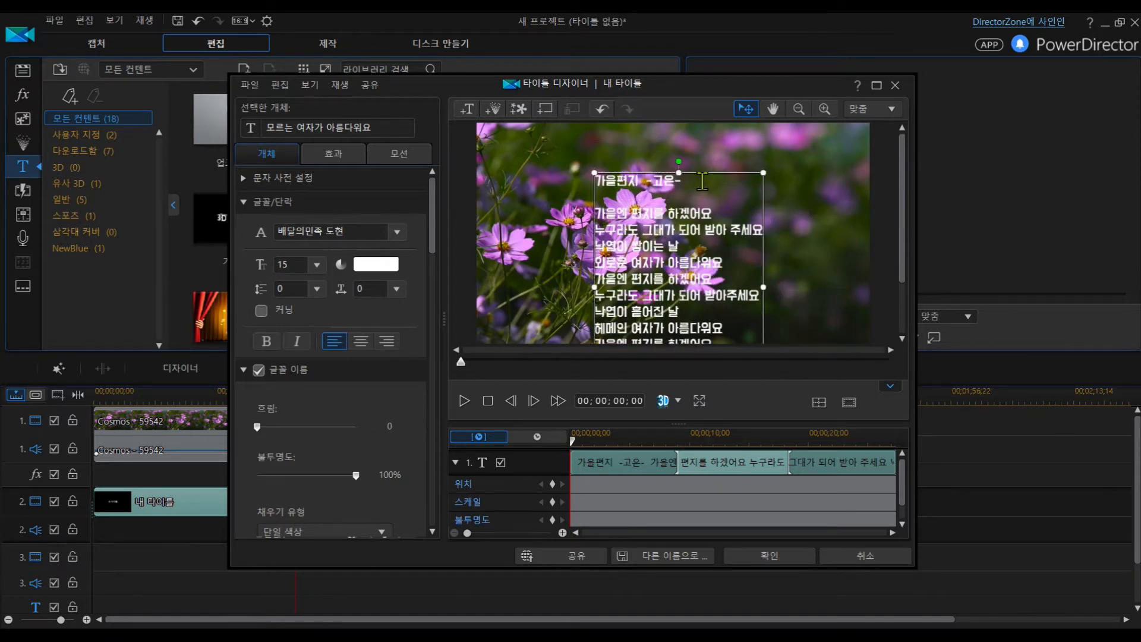
drag(707, 171, 806, 140)
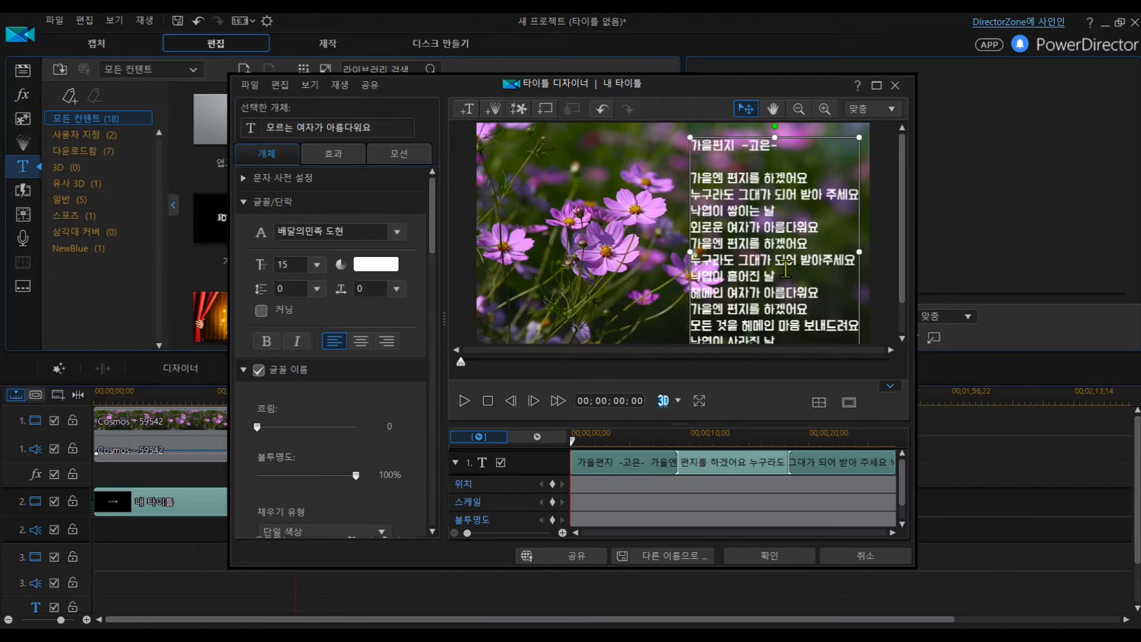
Color the poem's heading line 가을편지 -고은- bright yellow, leaving the verses white.
drag(791, 146, 691, 147)
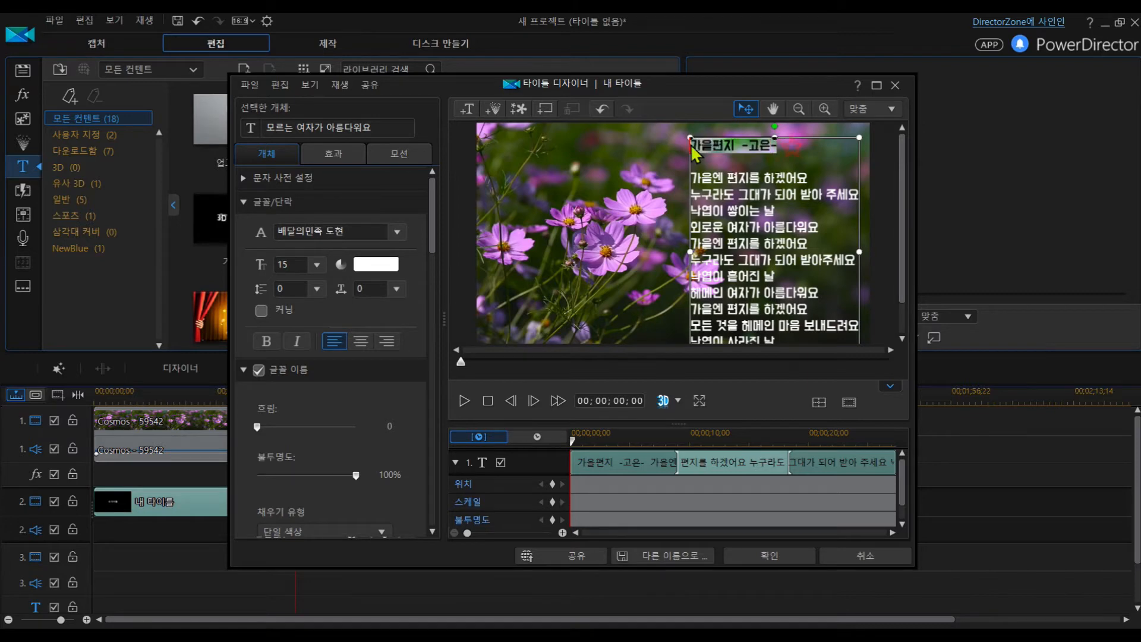
click(357, 268)
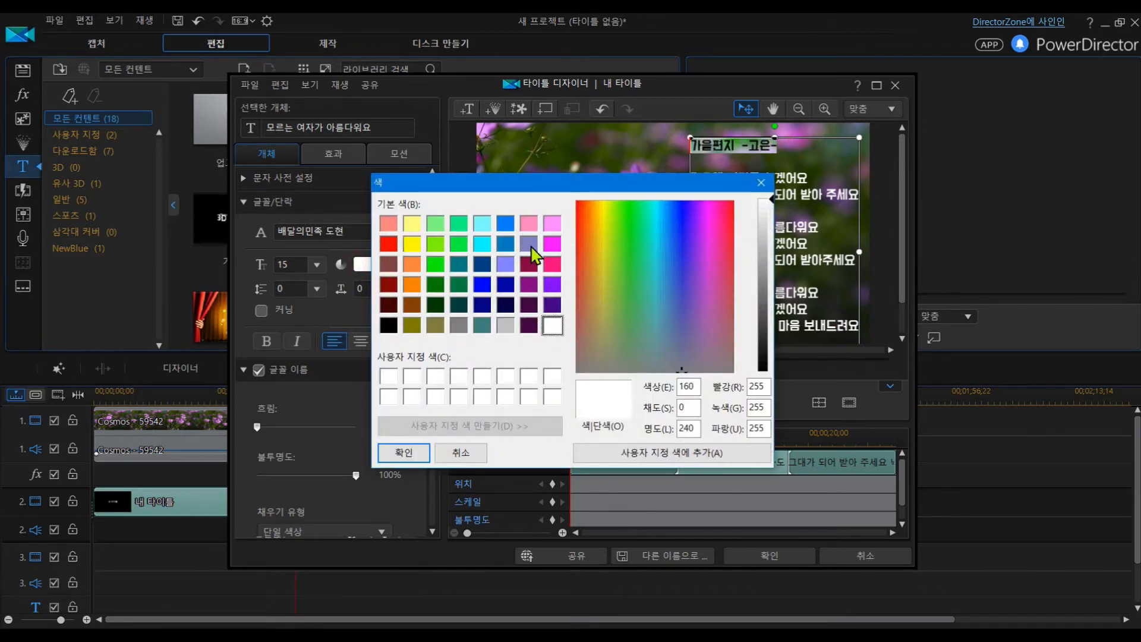
click(411, 223)
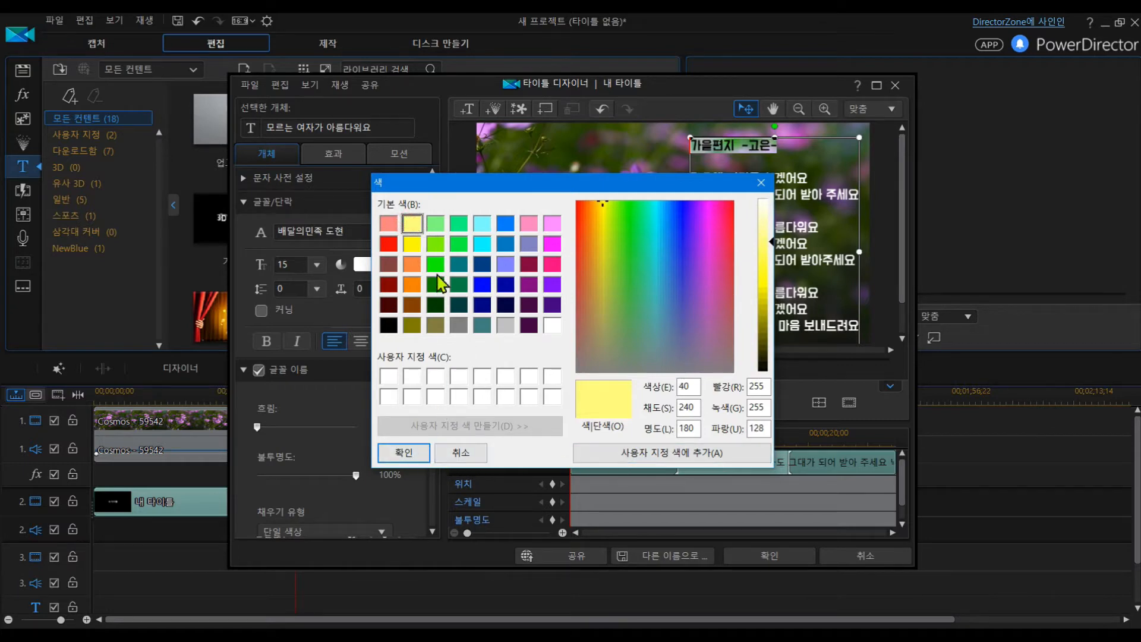
click(412, 244)
click(419, 455)
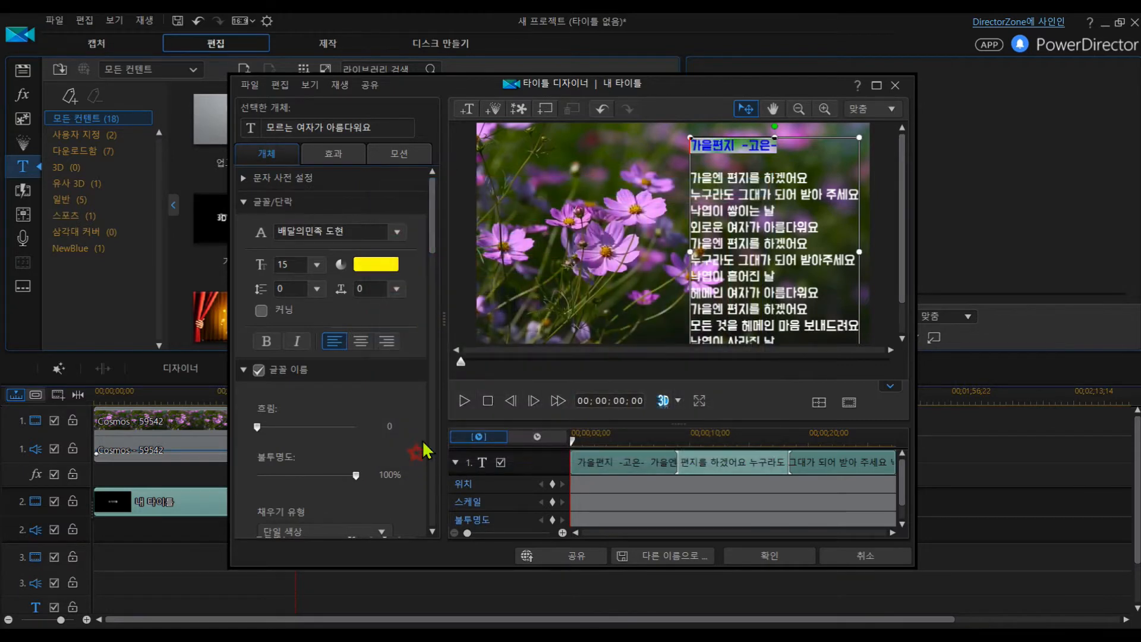
click(790, 262)
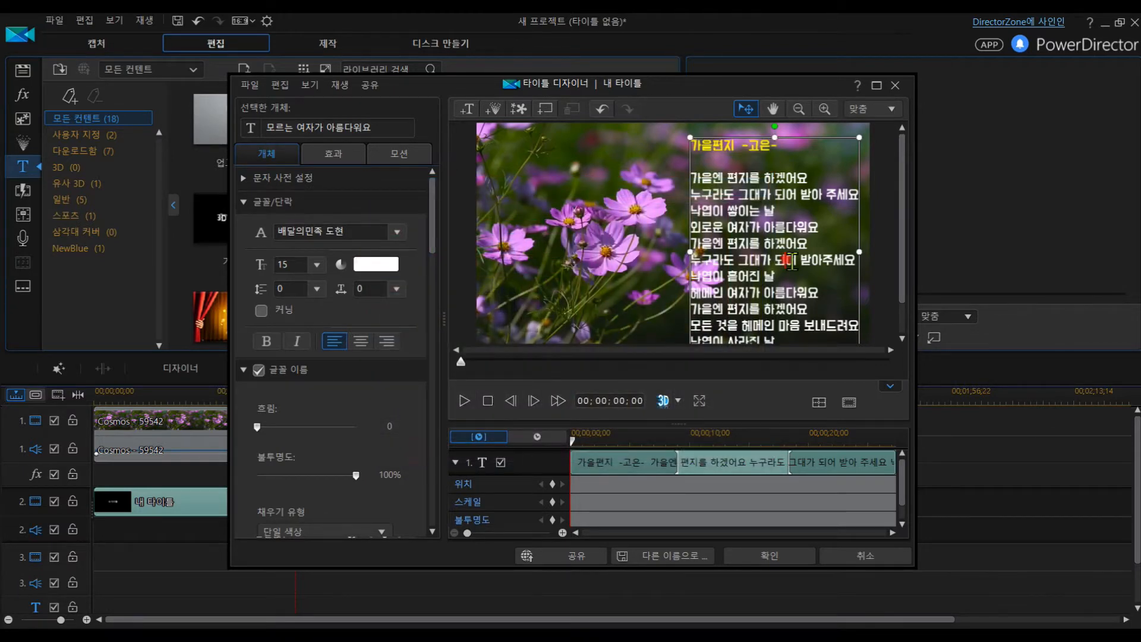
click(804, 143)
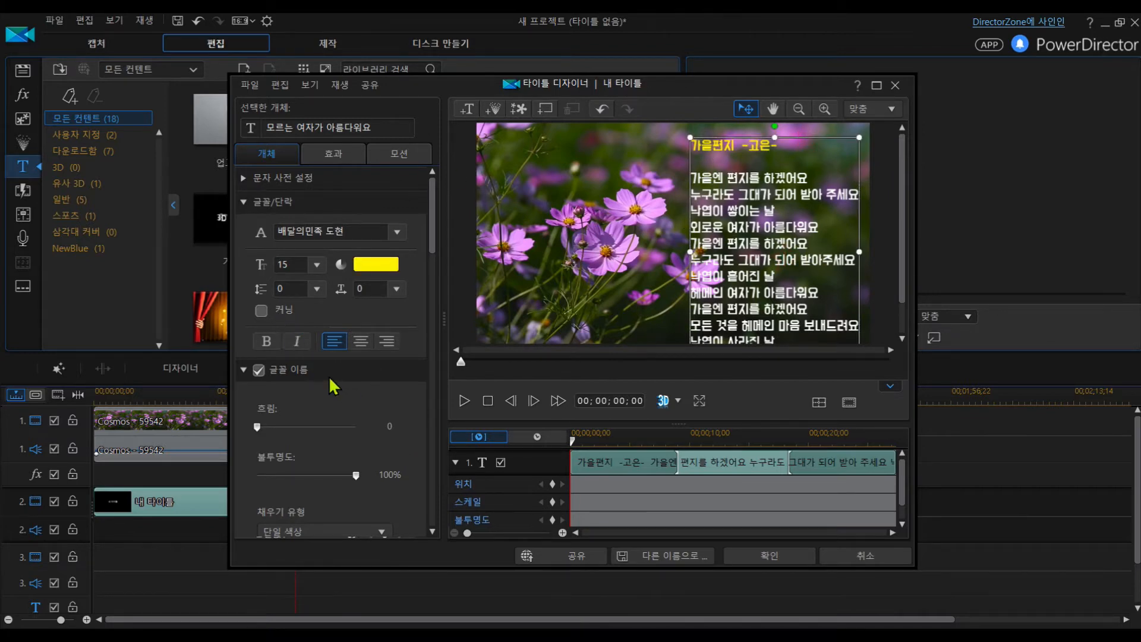
Turn on the poem's border (테두리) with a solid black color and size 2, and nudge the text slightly upward.
drag(428, 240, 439, 412)
click(259, 187)
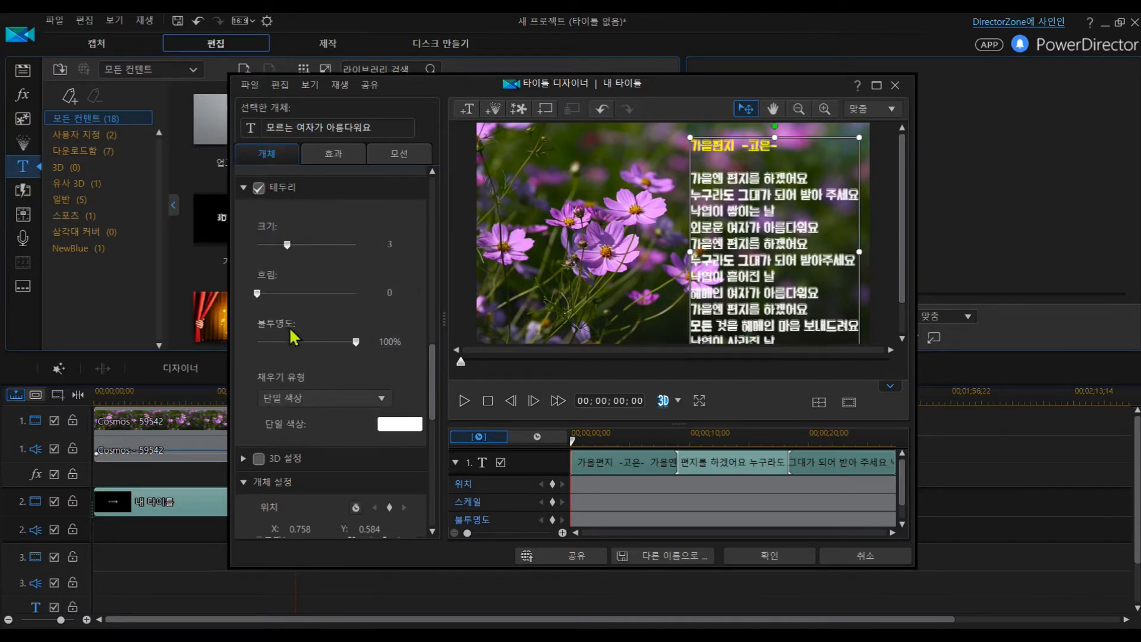
click(387, 424)
click(388, 325)
click(404, 452)
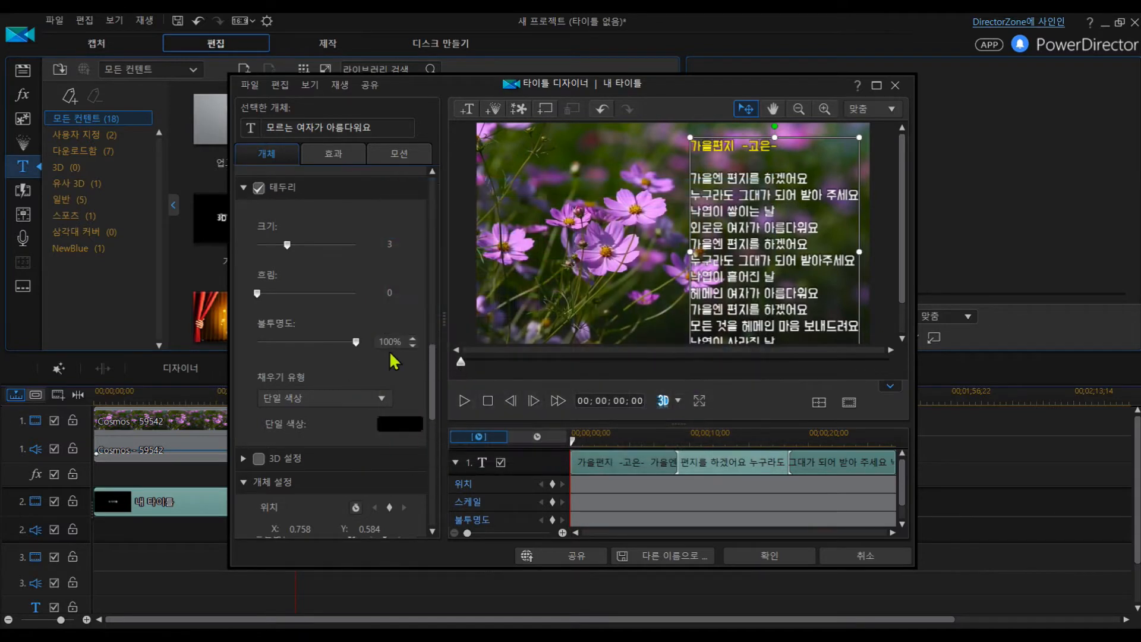
drag(285, 245, 276, 250)
drag(788, 267, 787, 263)
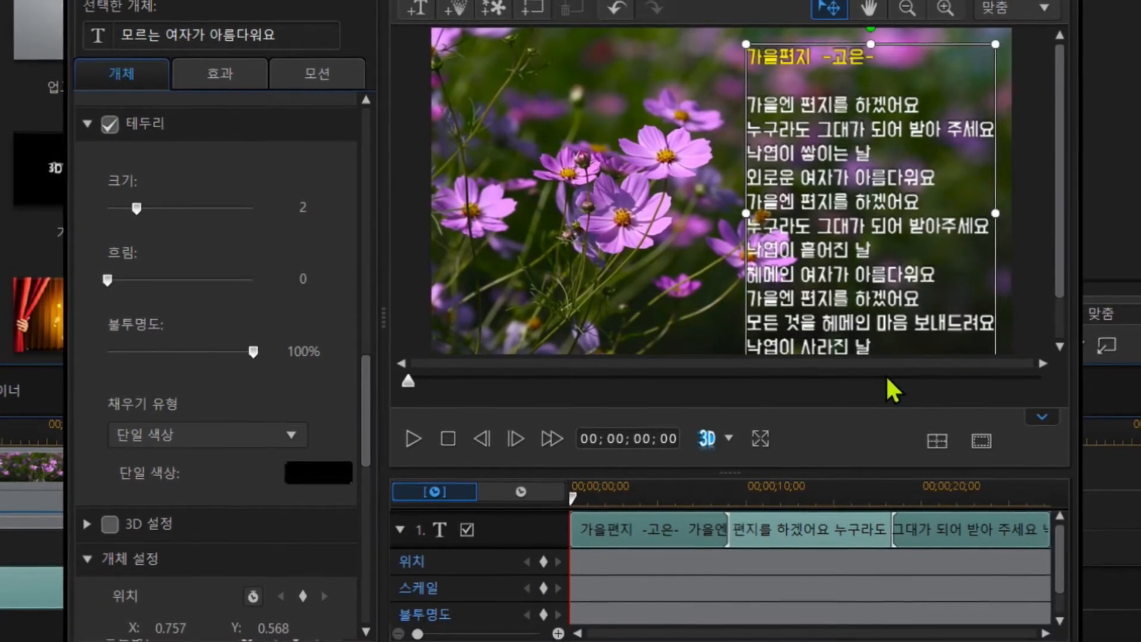
Move the poem down to about X 0.752, Y 1.422, leaving only its heading in frame, and add a position keyframe at 00;00;00;00.
click(924, 40)
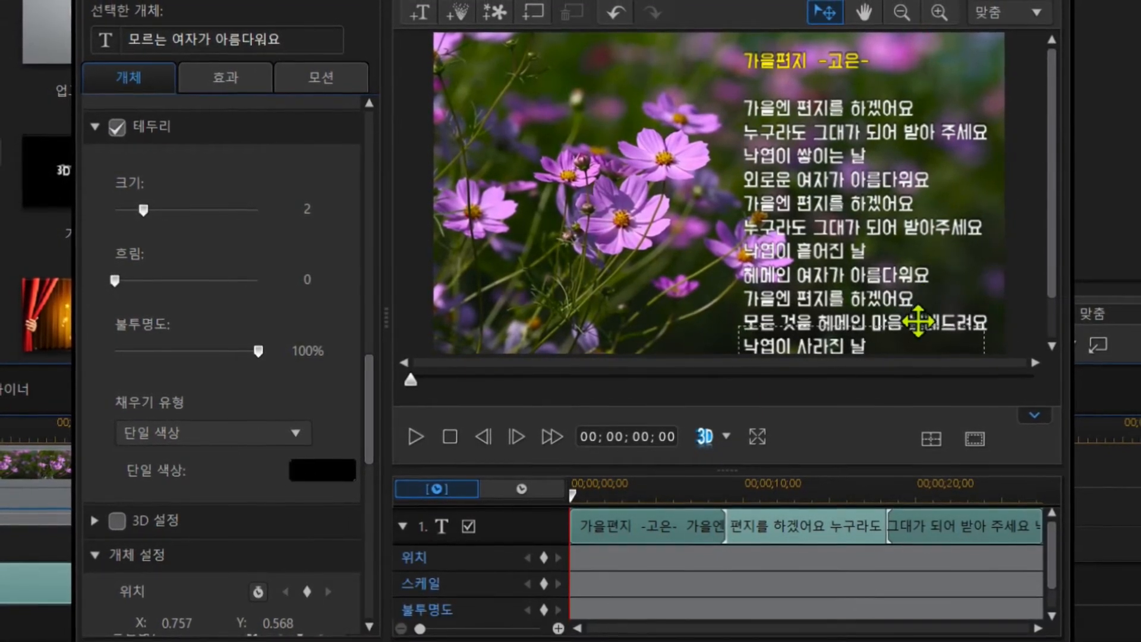
drag(923, 328, 1028, 382)
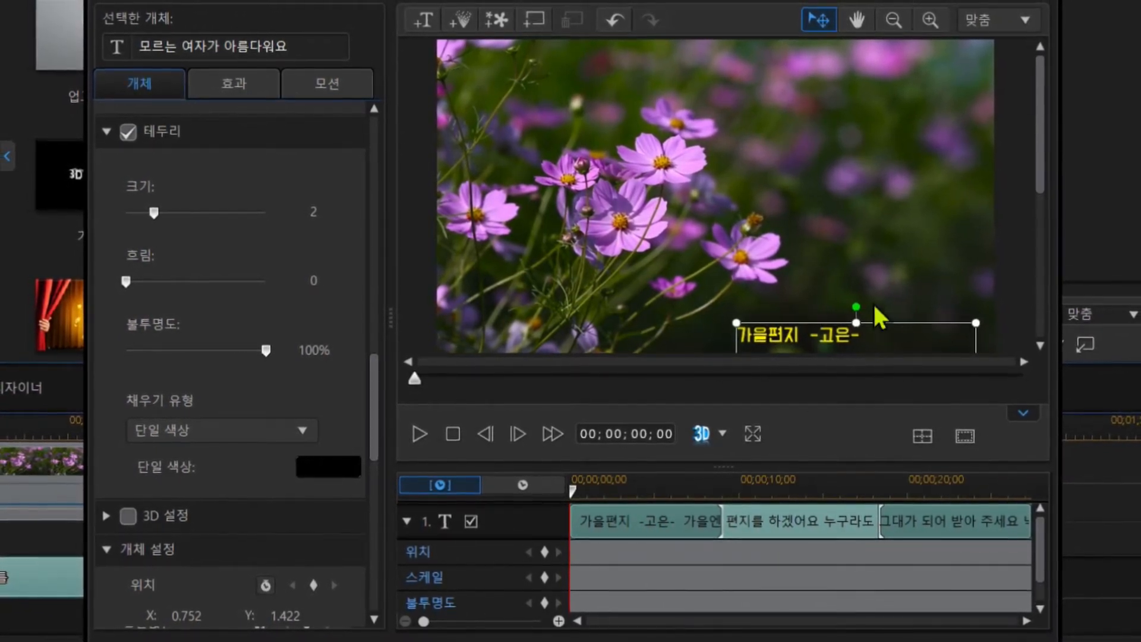
click(544, 546)
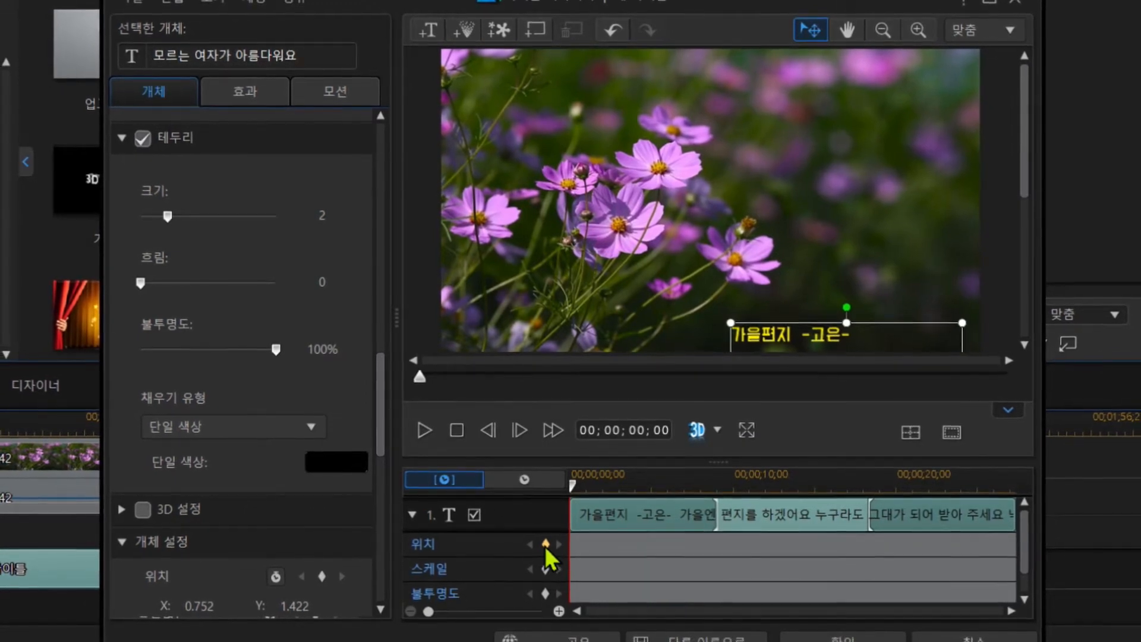
click(545, 545)
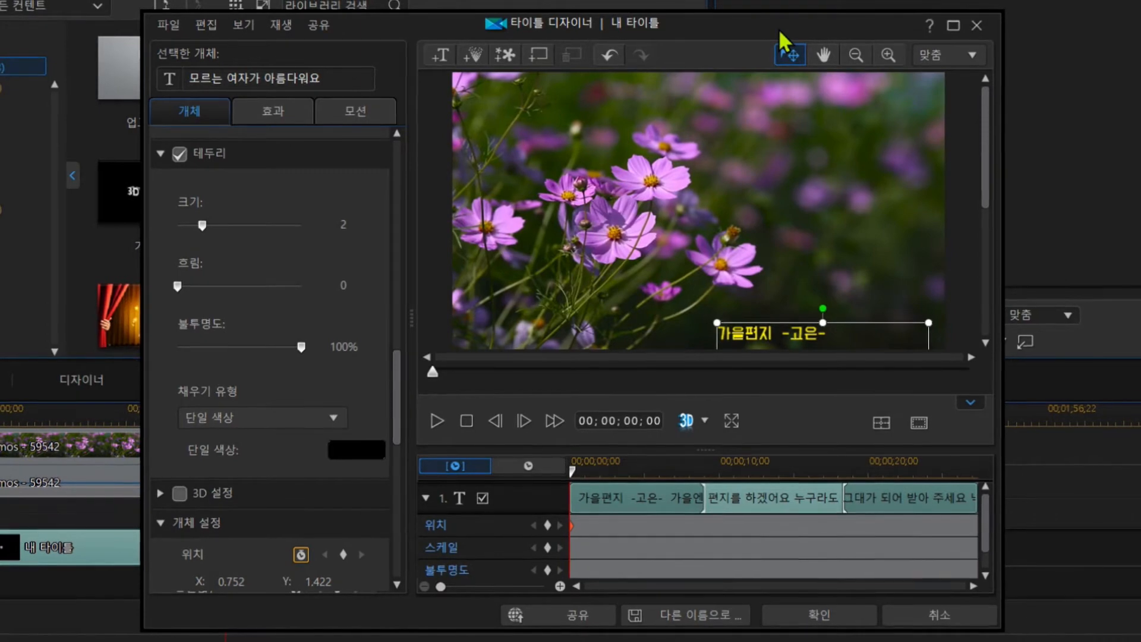
Set the ending position keyframe at 00;00;27;10 by moving the poem completely above the frame, to about X 0.754, Y -0.508.
drag(572, 474, 962, 500)
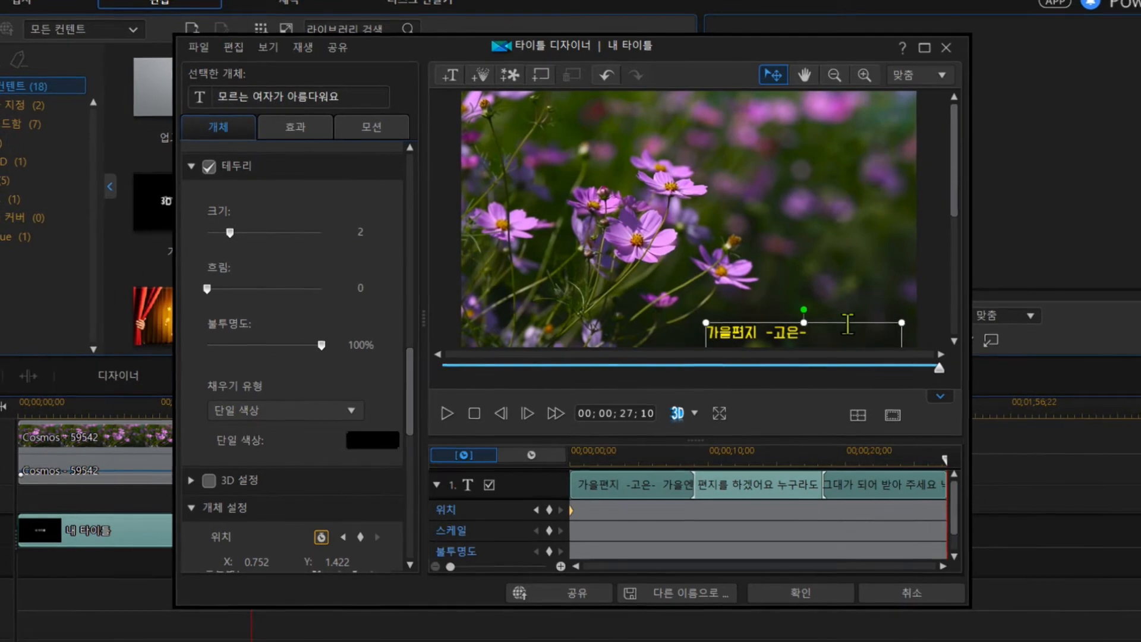
drag(843, 321, 830, 71)
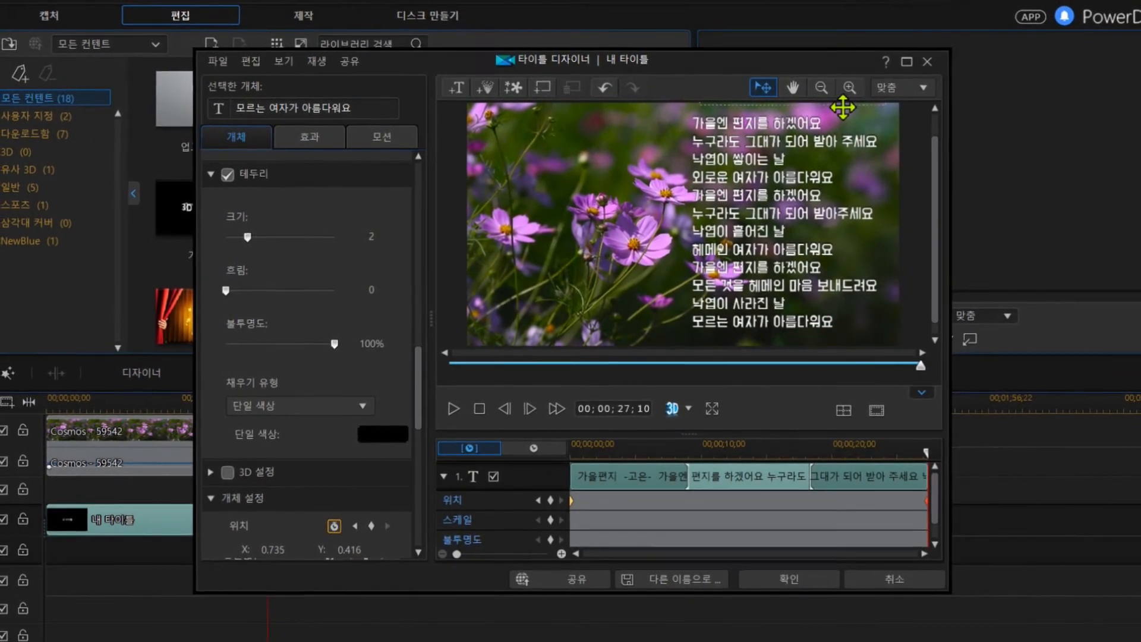
drag(844, 107, 845, 0)
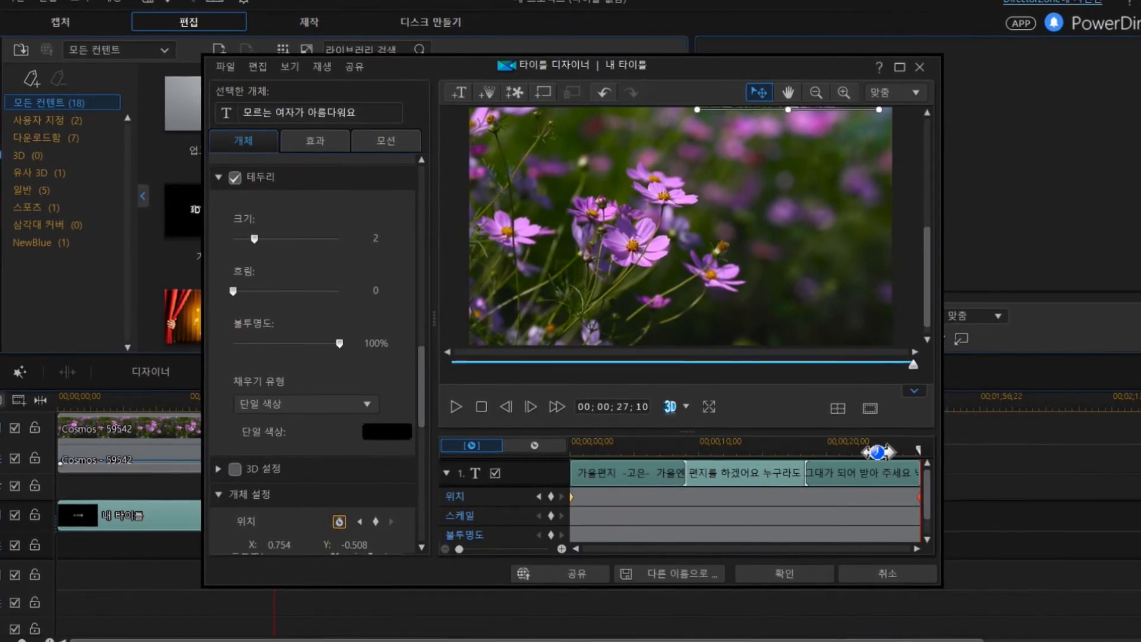
Preview the poem's upward scroll from the start of the title.
drag(914, 457, 576, 451)
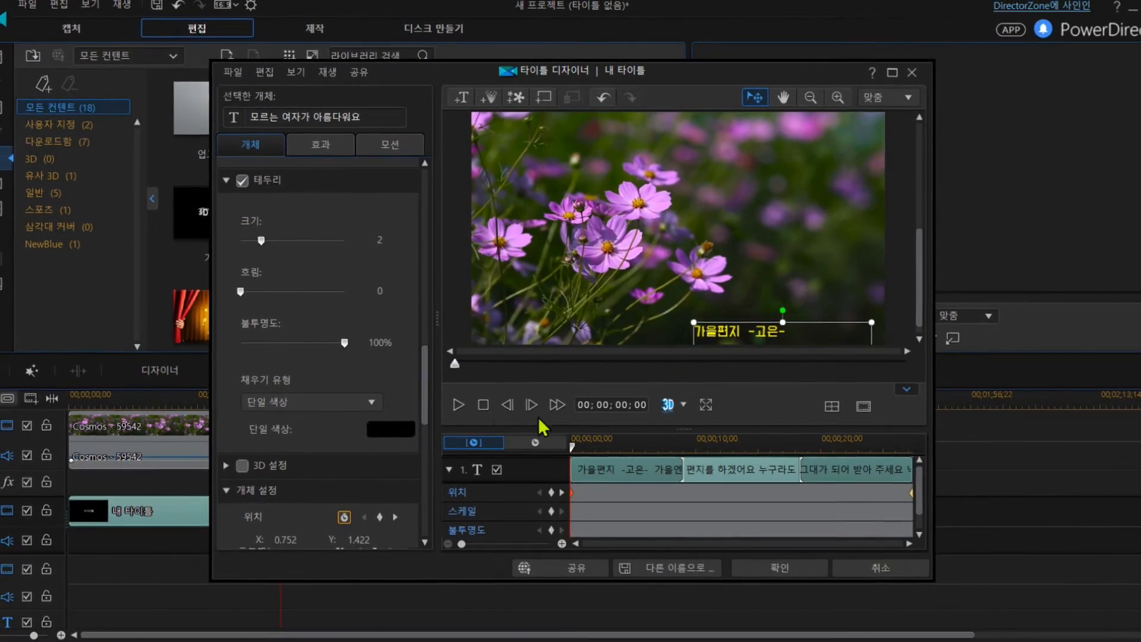
click(460, 405)
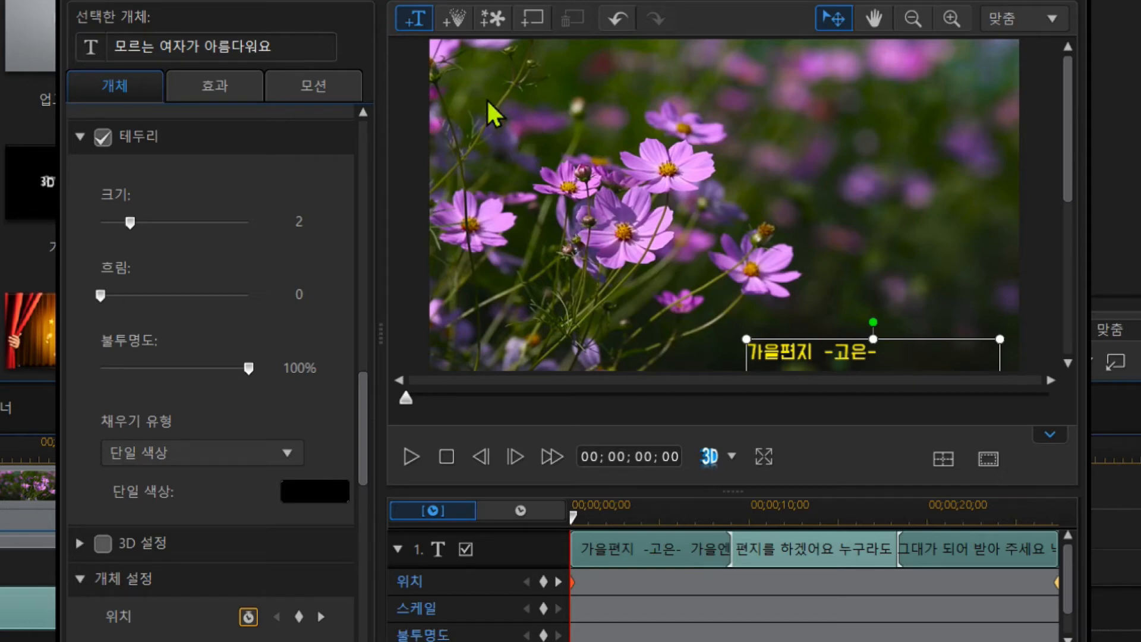
Add the text 코스모스, place it about midway down the frame's left edge, and add a position keyframe at 00;00;00;00.
click(451, 77)
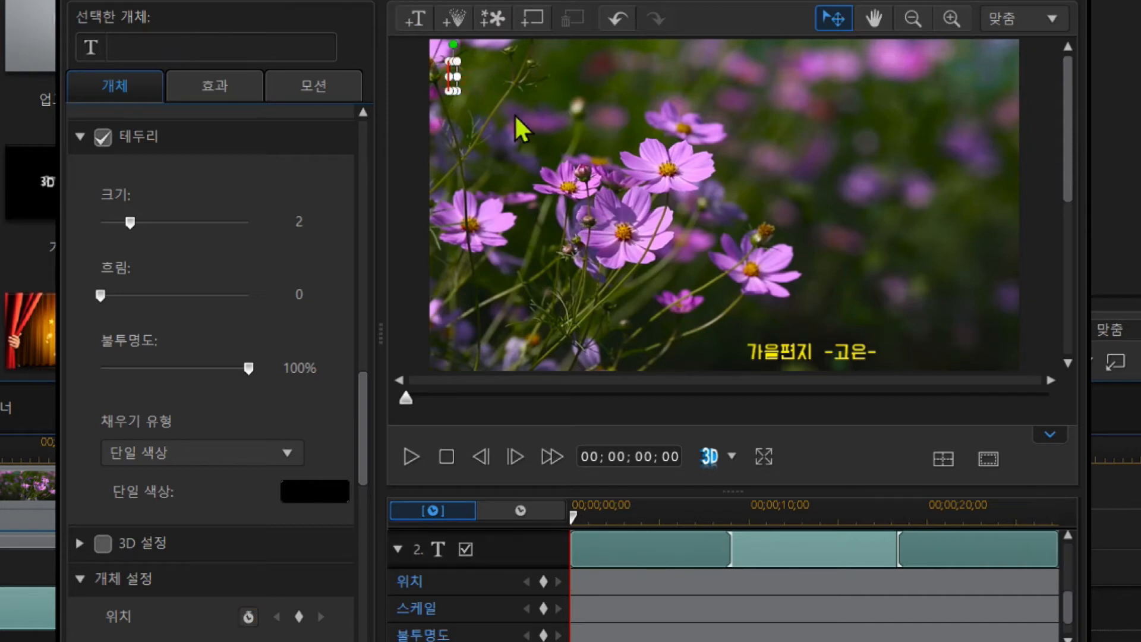
text(코스)
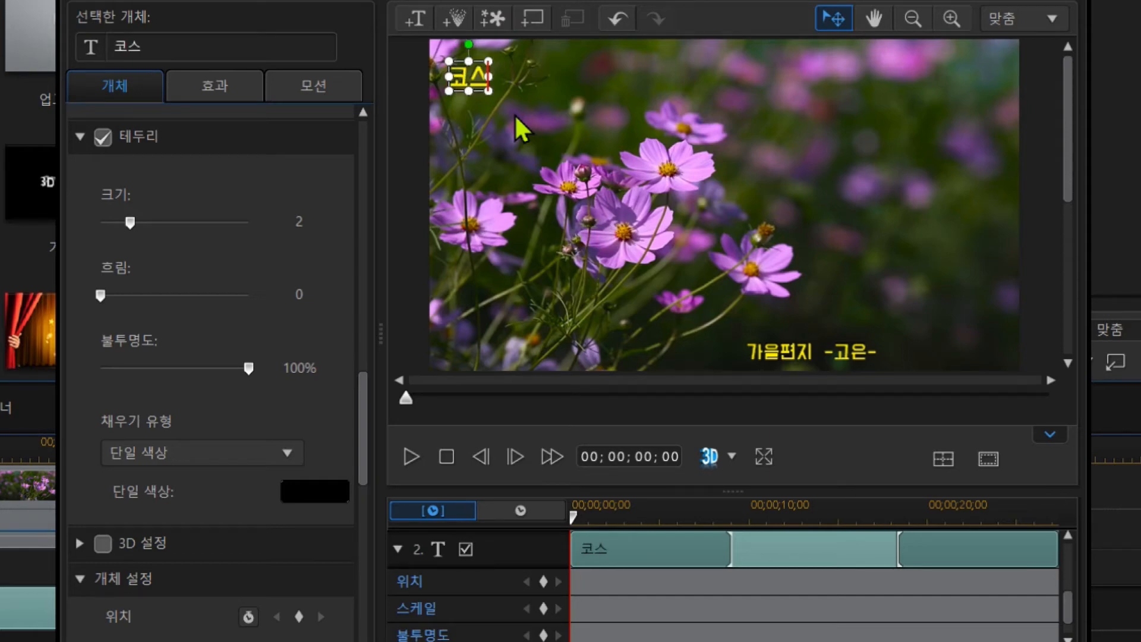
text(모)
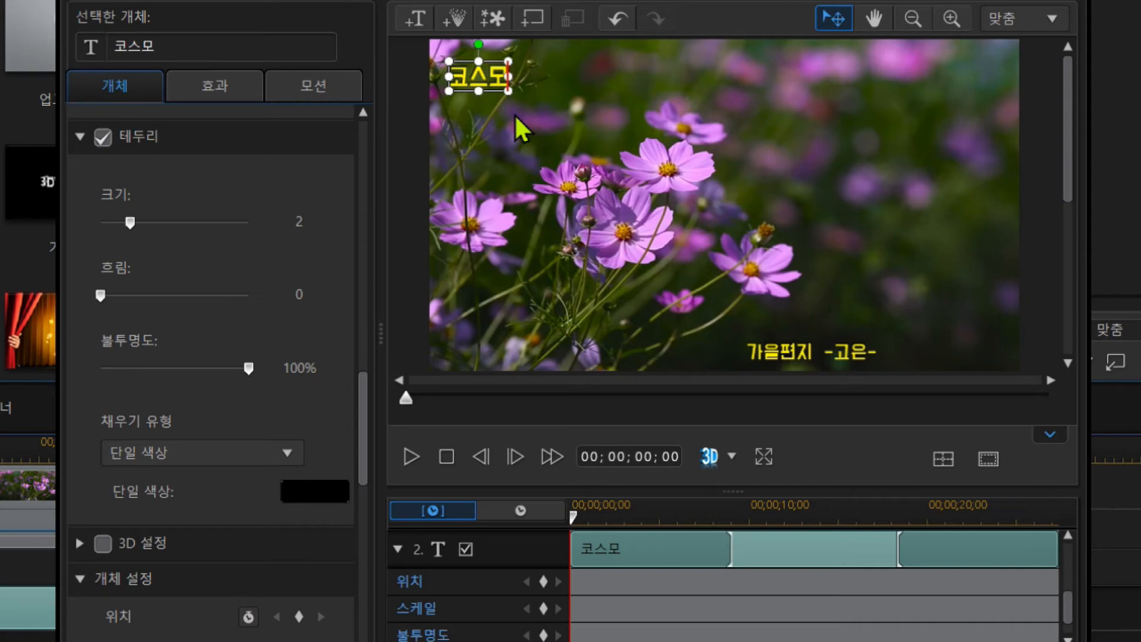
text(스)
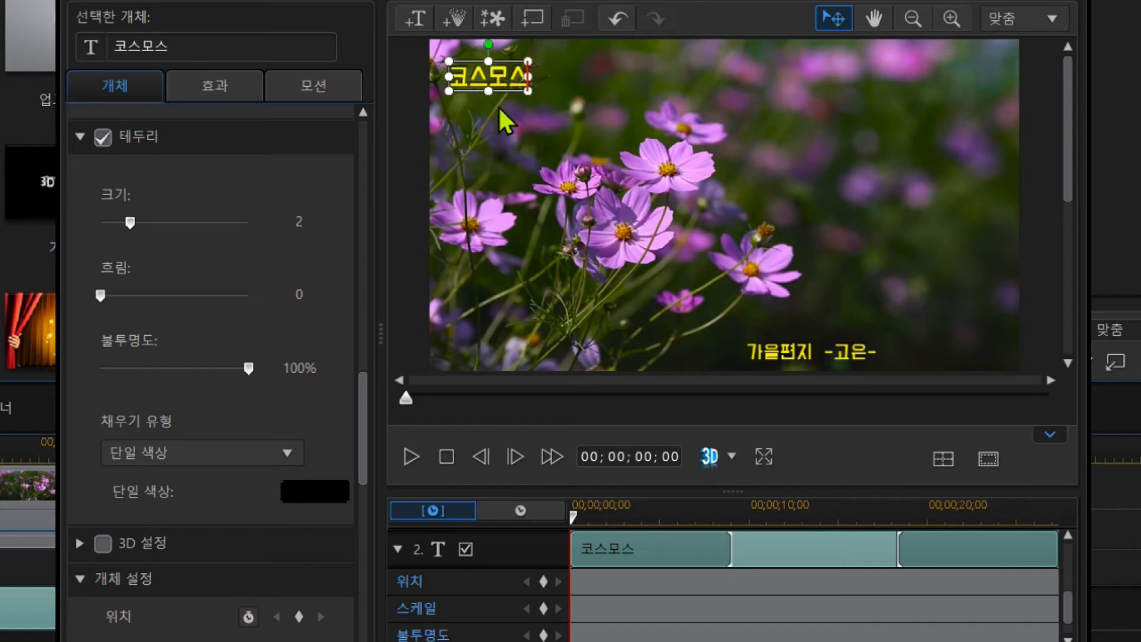
drag(504, 95, 501, 224)
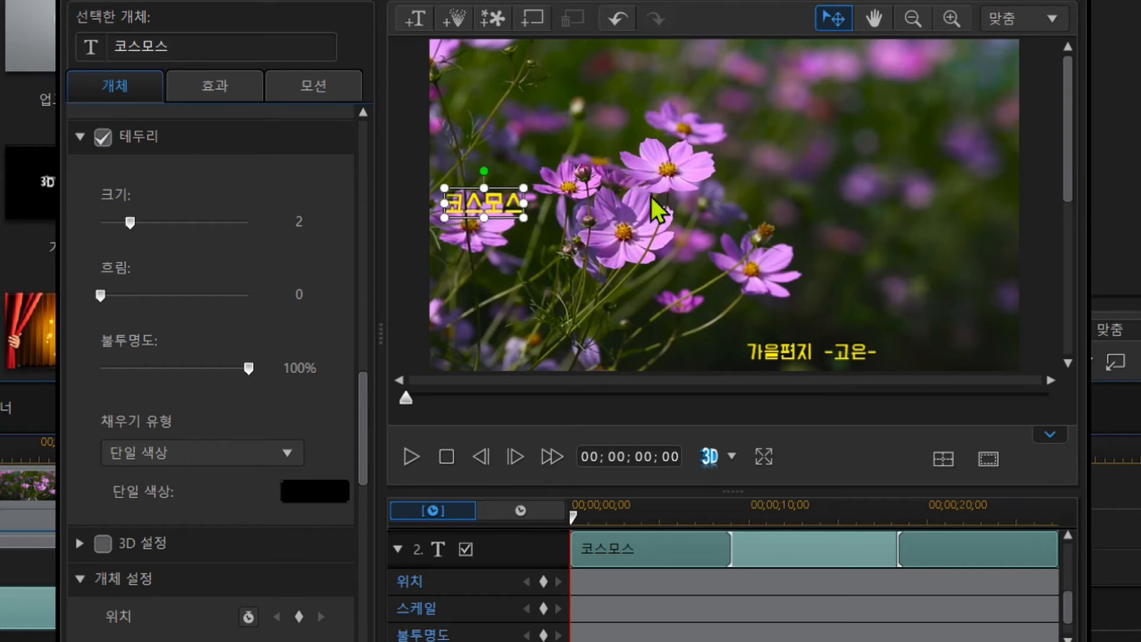
click(544, 584)
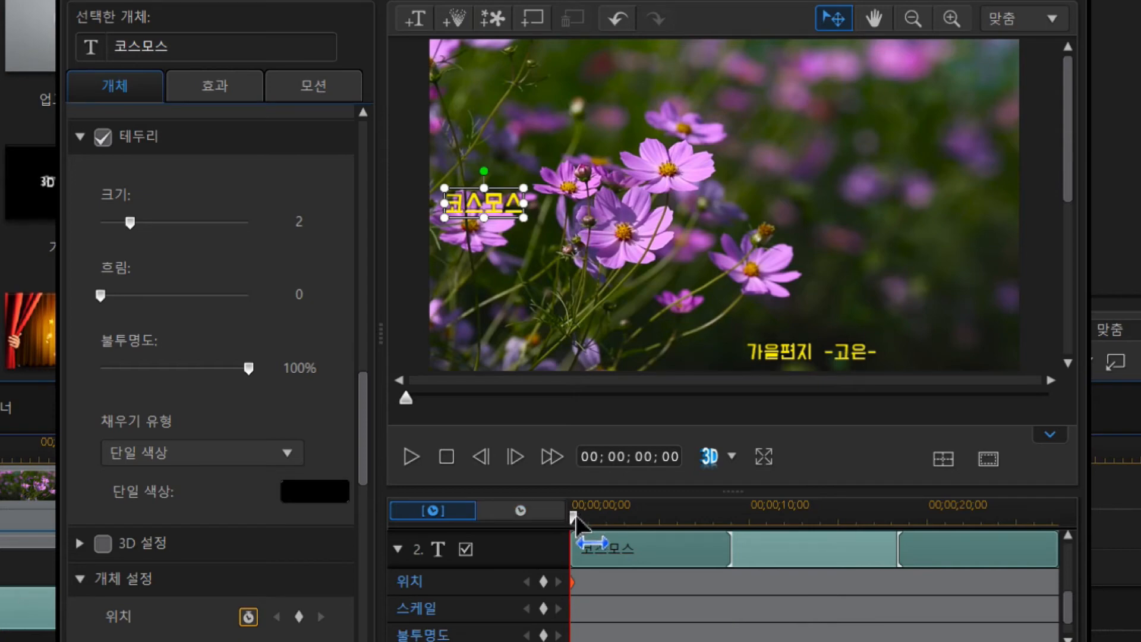
Keyframe 코스모스 onto the central flower at 00;00;02;26, and up to the flower above it at 00;00;06;07.
drag(575, 516, 627, 519)
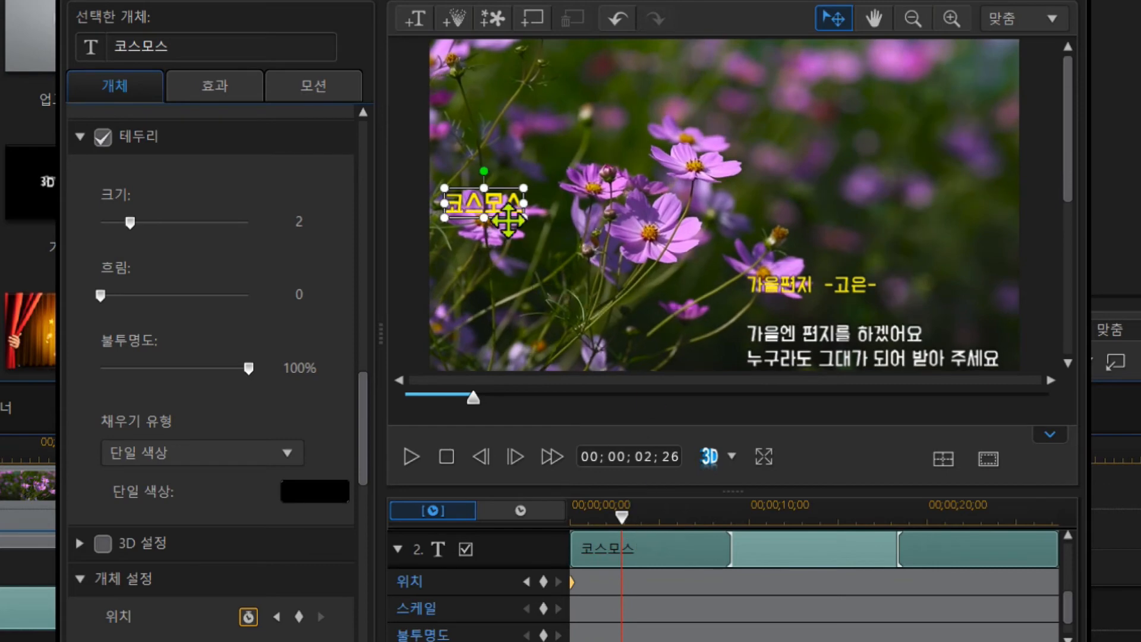
drag(510, 210, 668, 247)
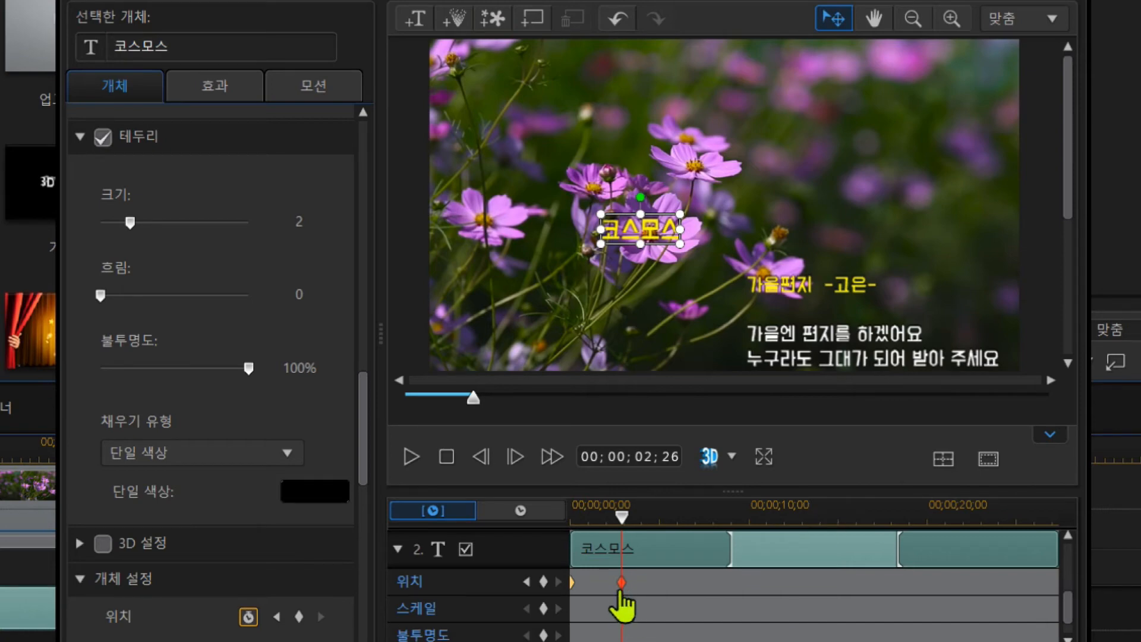
drag(621, 517, 683, 522)
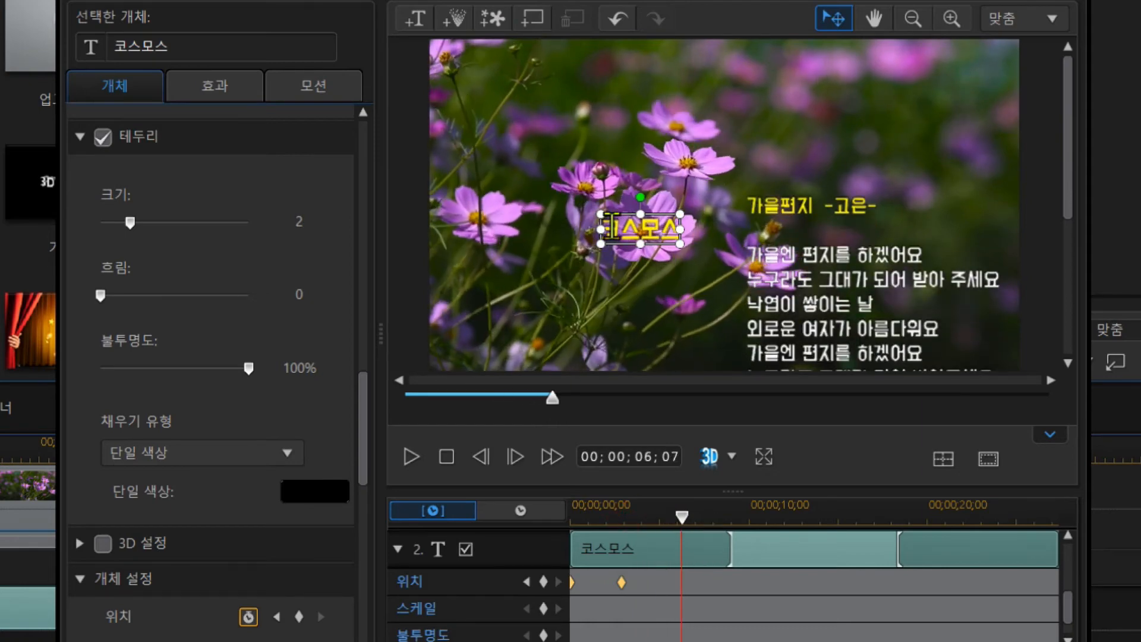
drag(658, 240, 666, 161)
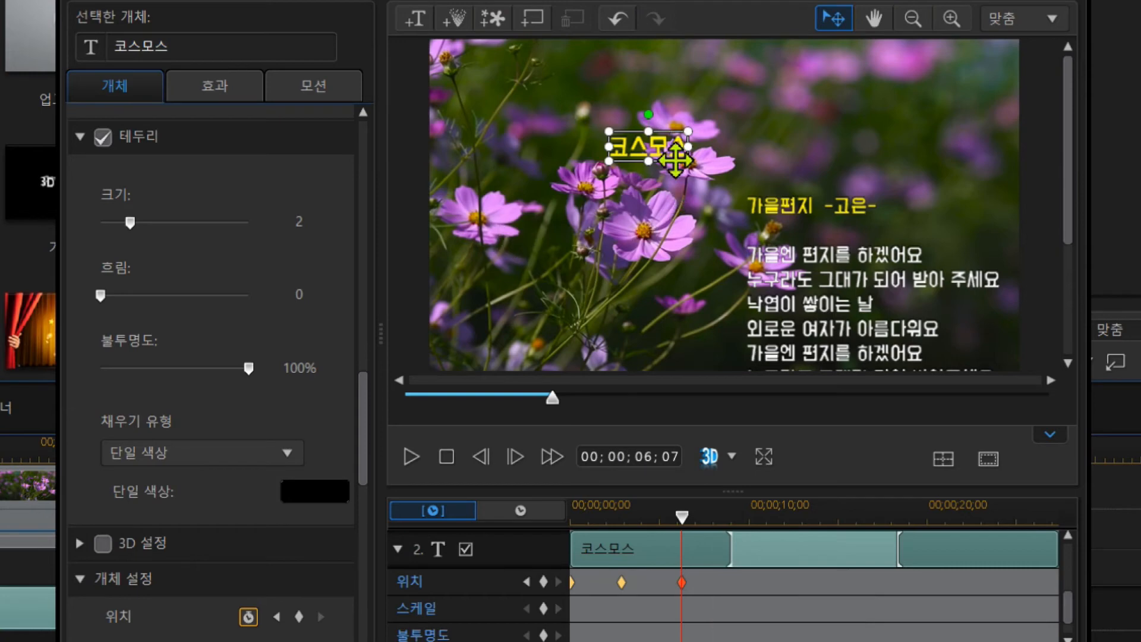
Add a scale keyframe for 코스모스 at 00;00;02;26 and enlarge the text to nearly twice its size.
drag(682, 522, 574, 542)
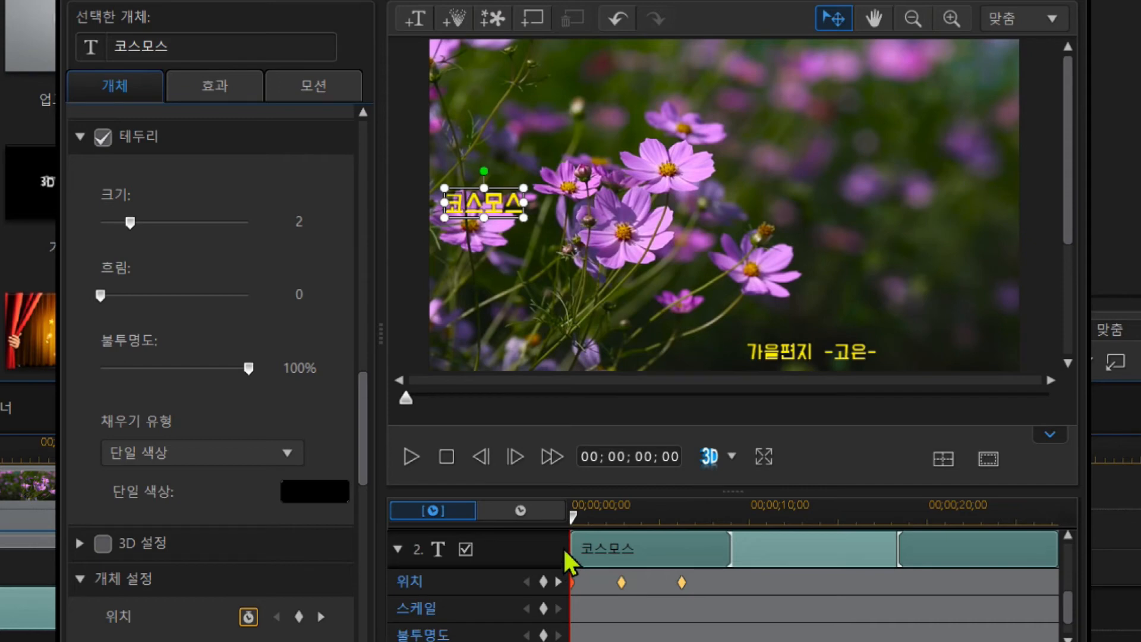
click(571, 516)
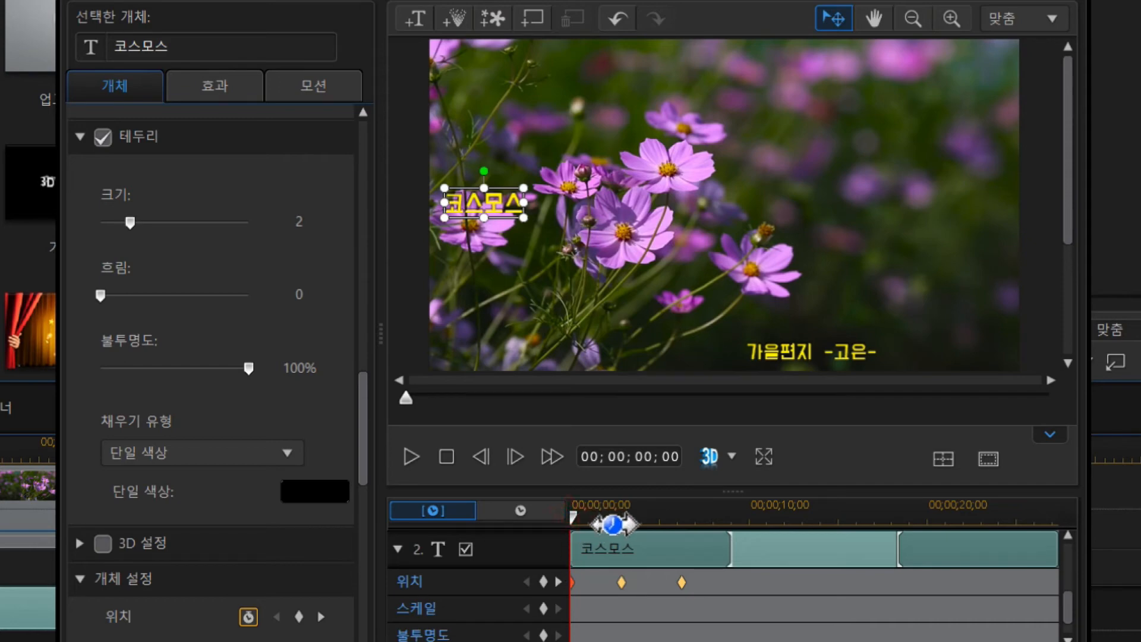
drag(572, 517, 623, 524)
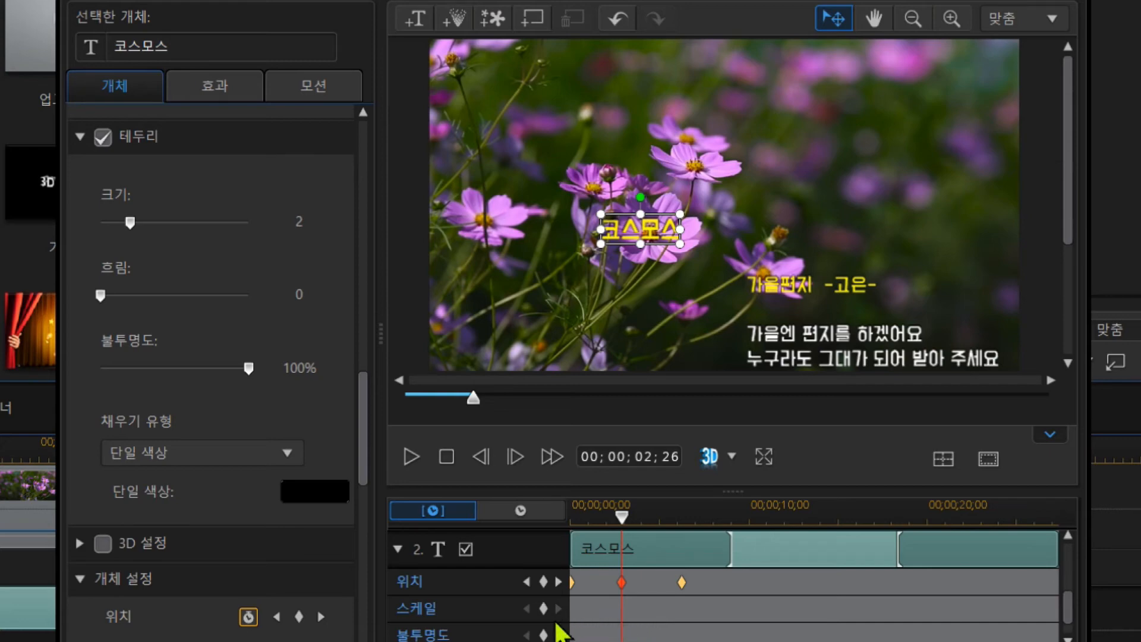
click(543, 609)
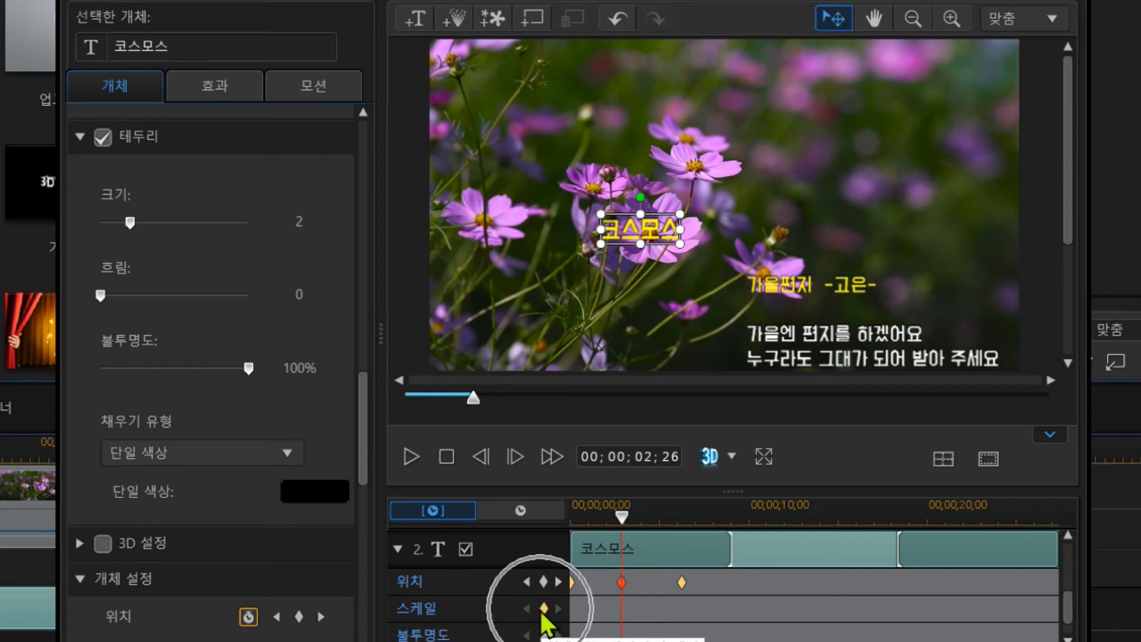
click(544, 607)
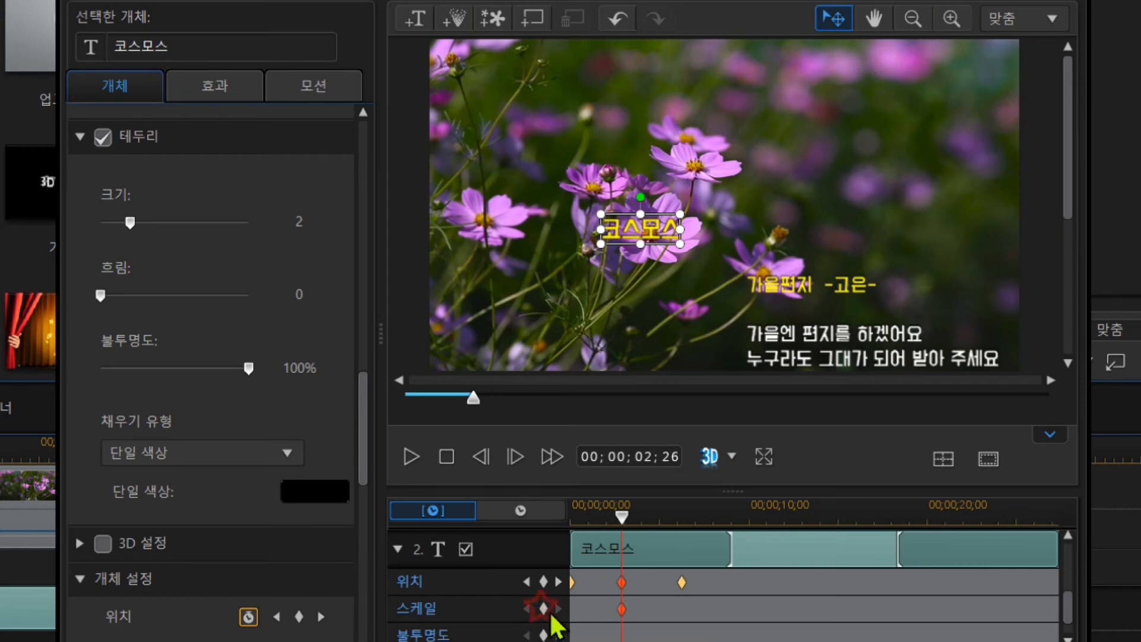
drag(600, 215, 538, 127)
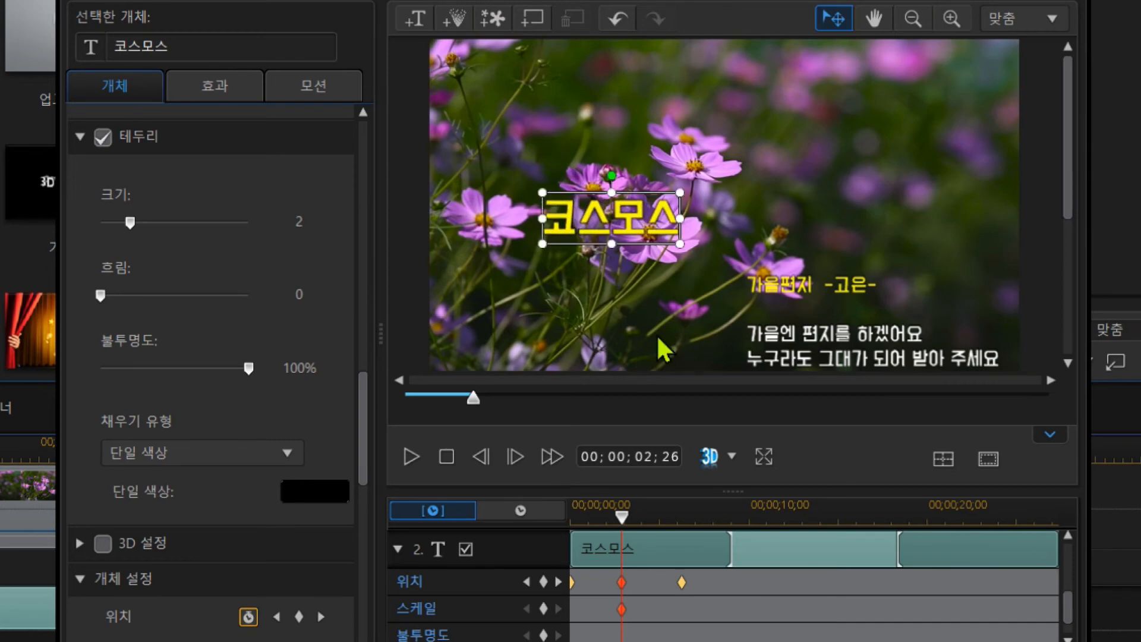
Shrink 코스모스 to well under half its size at 00;00;06;09, creating an ending scale keyframe.
click(622, 519)
drag(622, 520, 682, 511)
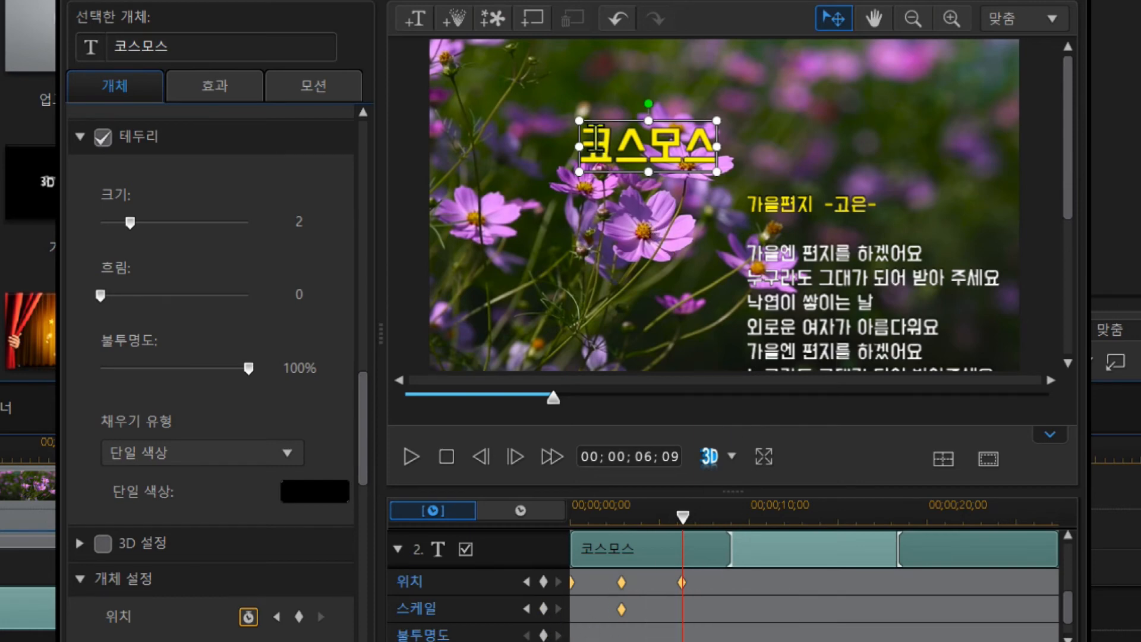
drag(581, 121, 643, 153)
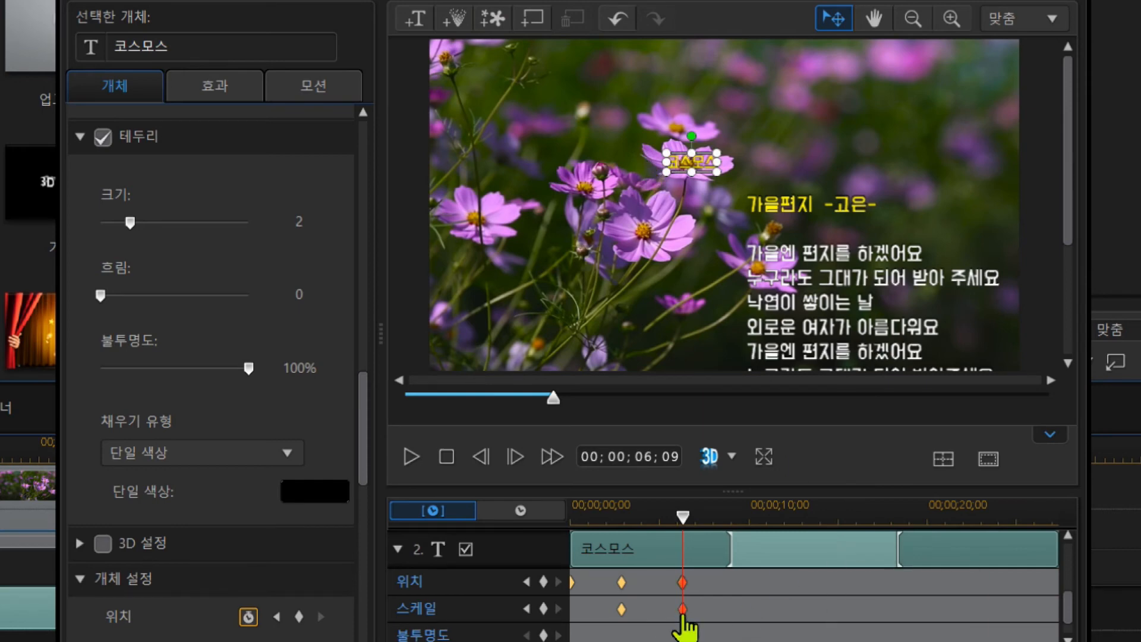
Preview the position and scale animation of 코스모스 together with the scrolling poem from the start.
drag(683, 516, 567, 520)
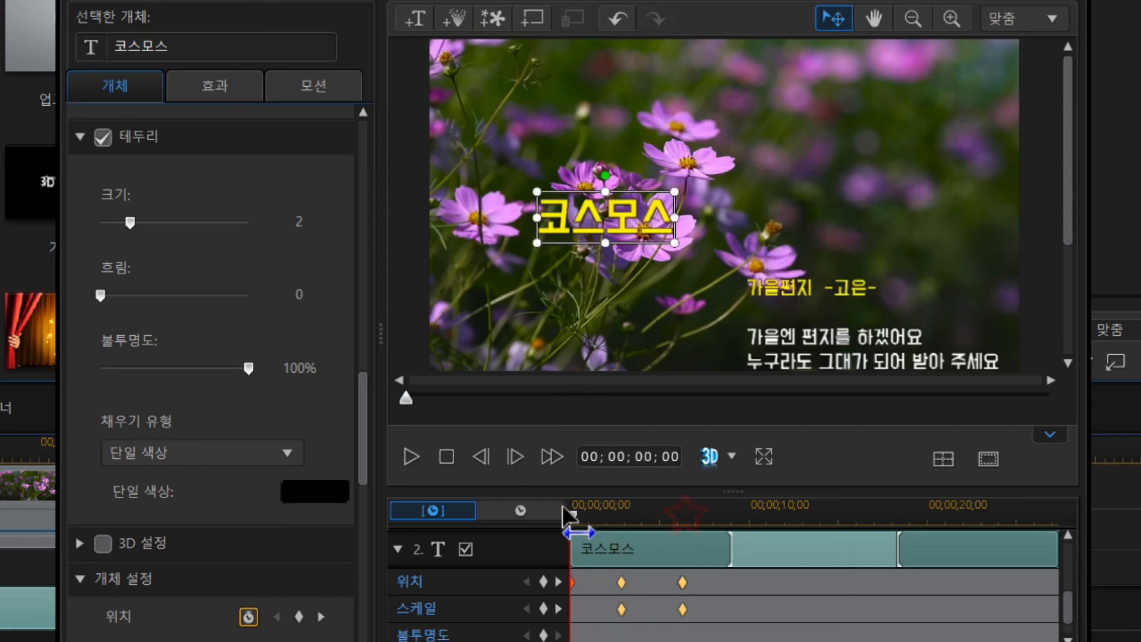
click(411, 457)
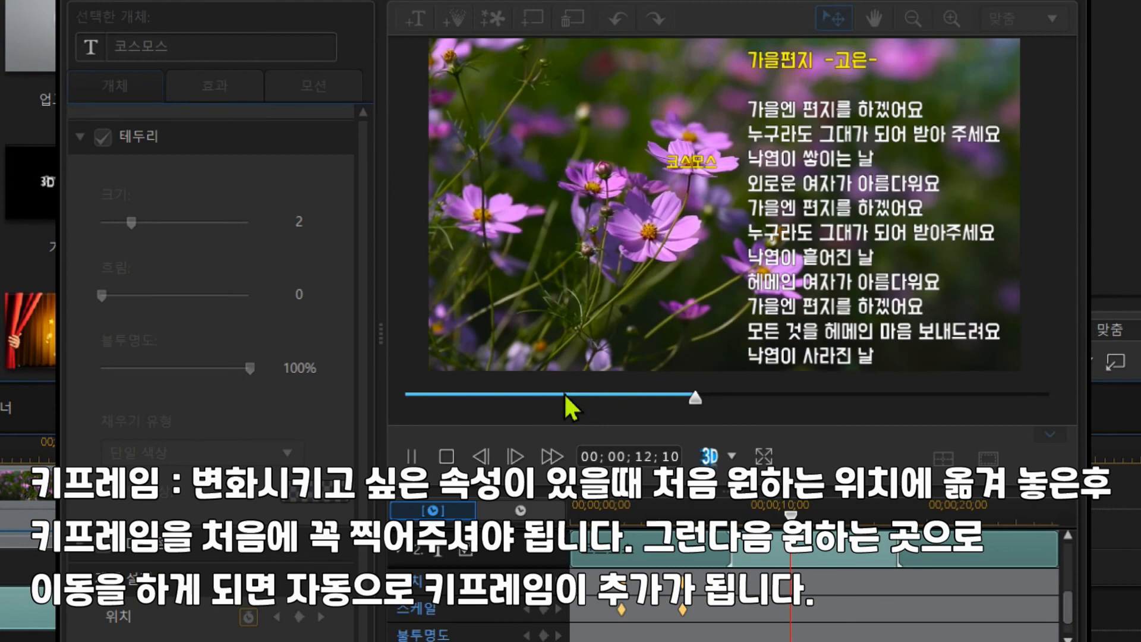
click(410, 456)
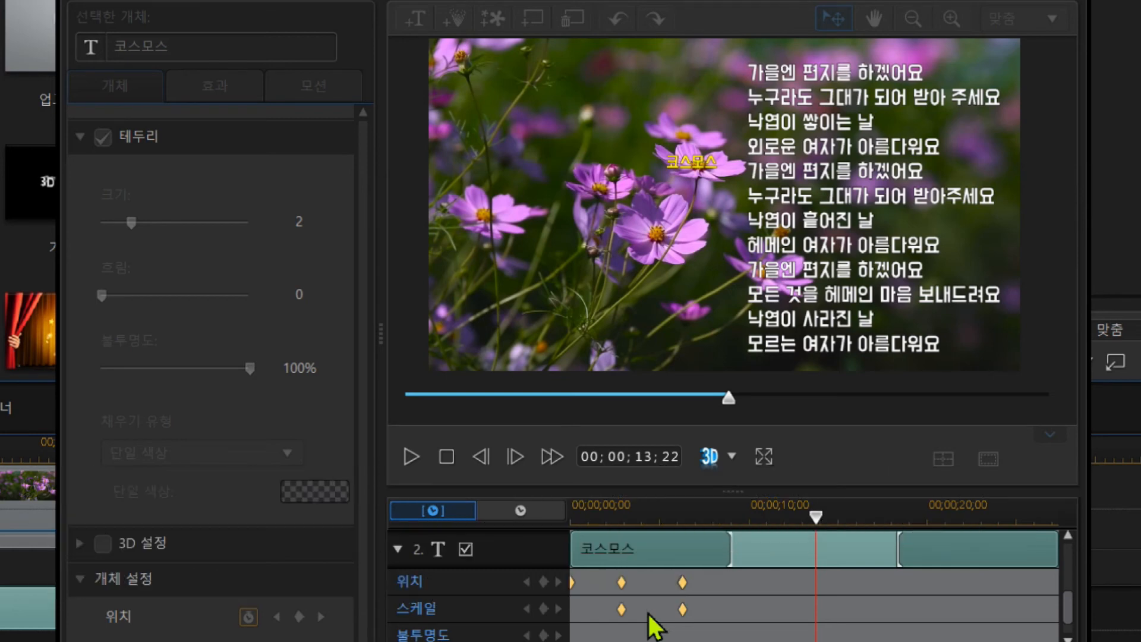
Resize 코스모스 at its 00;00;02;26 keyframe to a moderately large size, positioned at about X 0.263, Y 0.509.
click(622, 609)
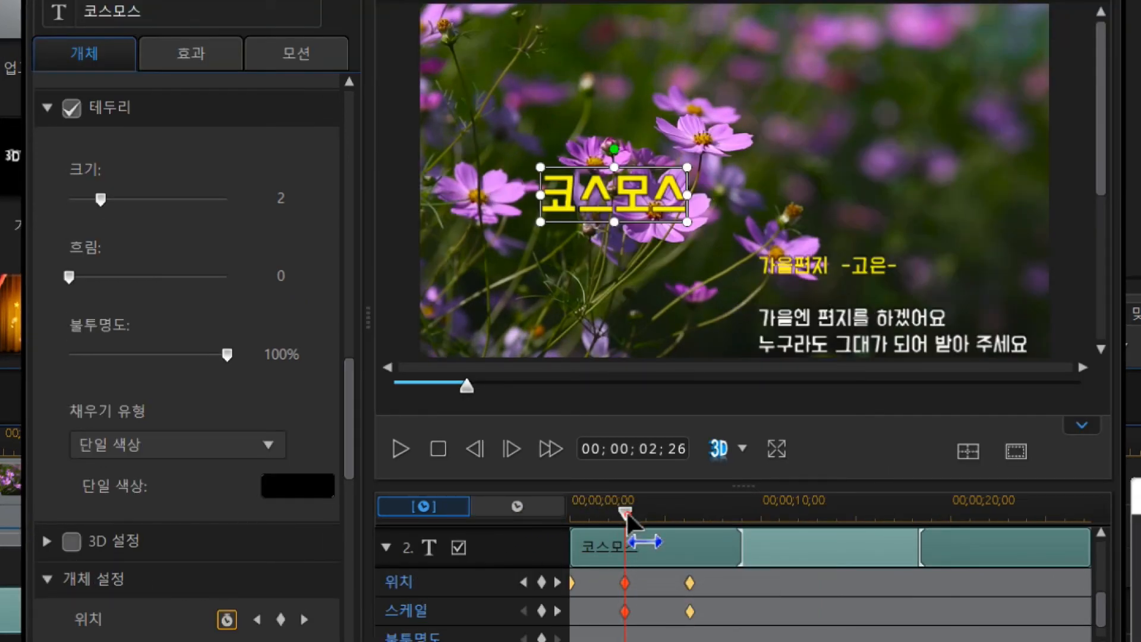
drag(626, 510, 626, 515)
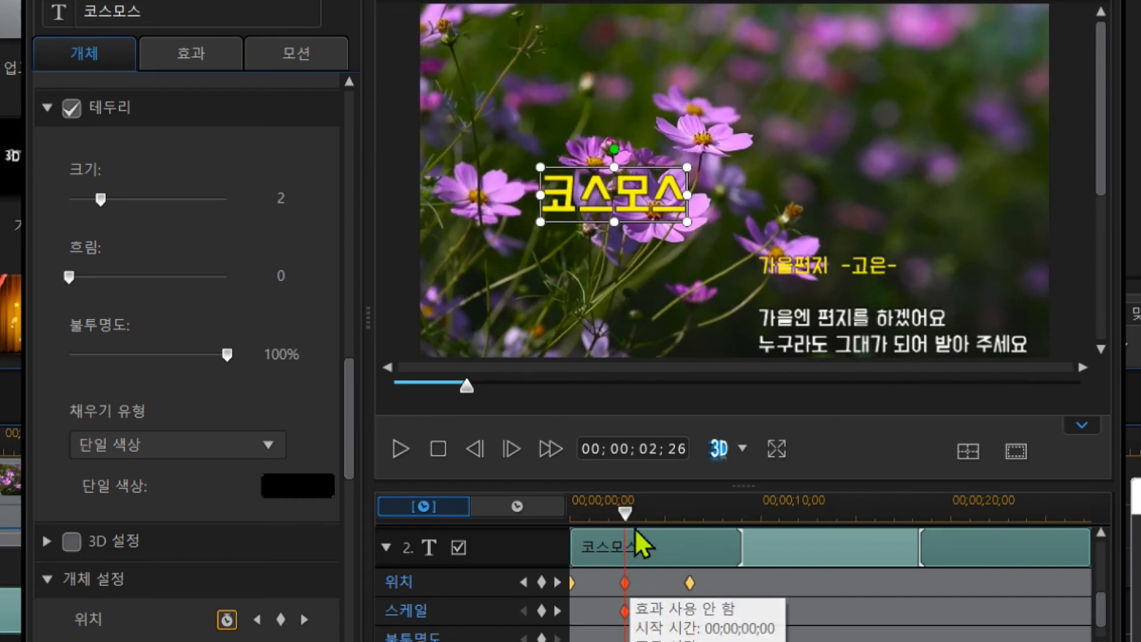
click(646, 546)
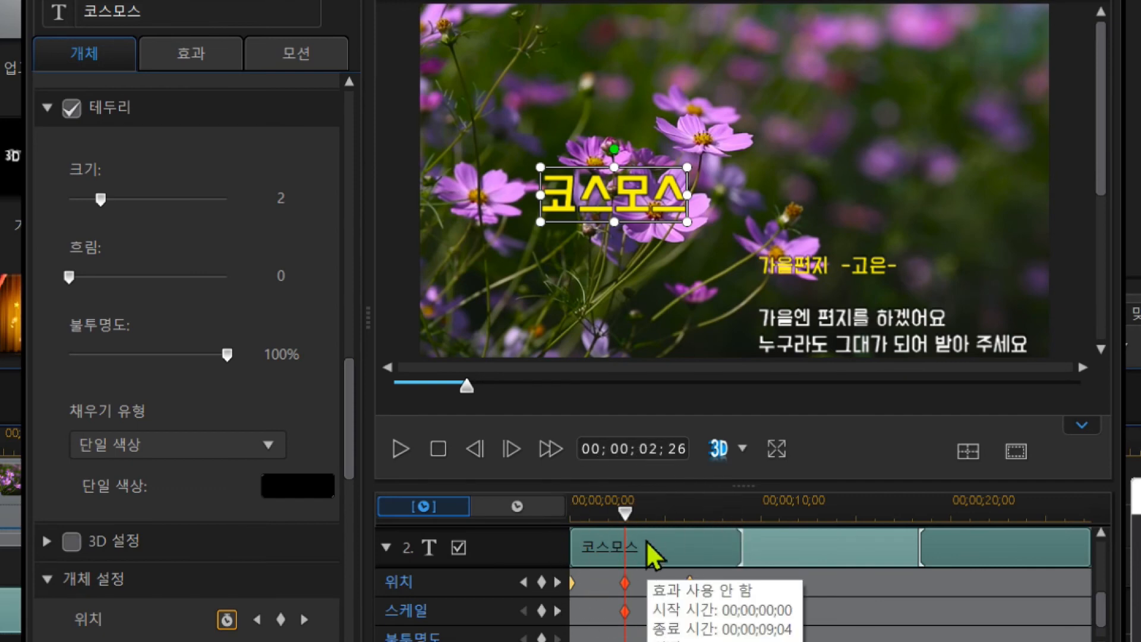
click(646, 540)
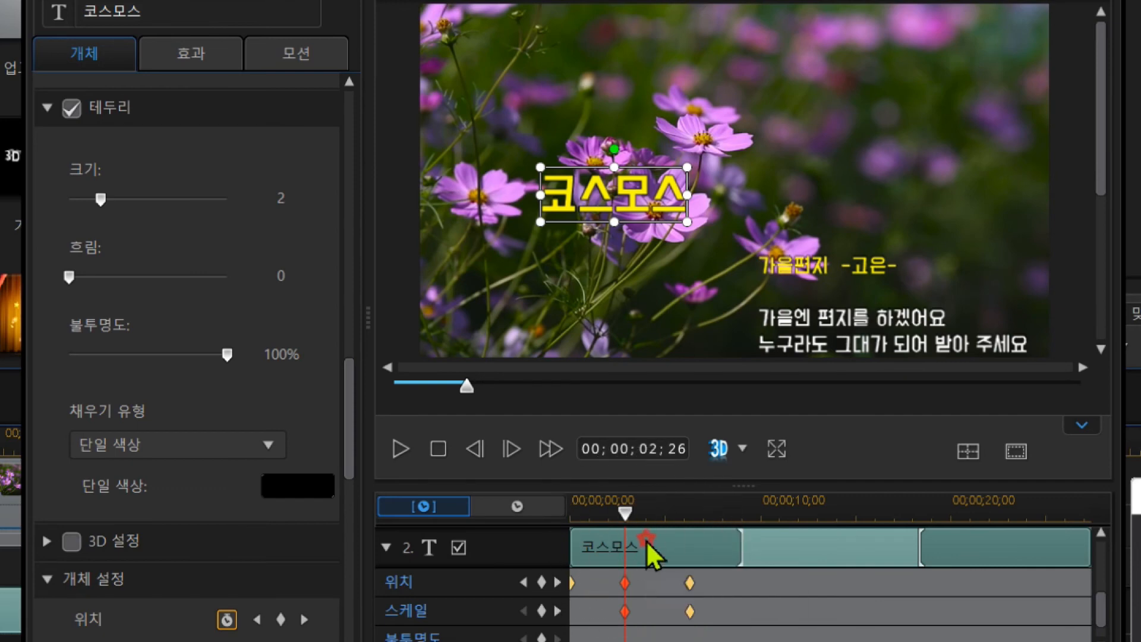
click(542, 611)
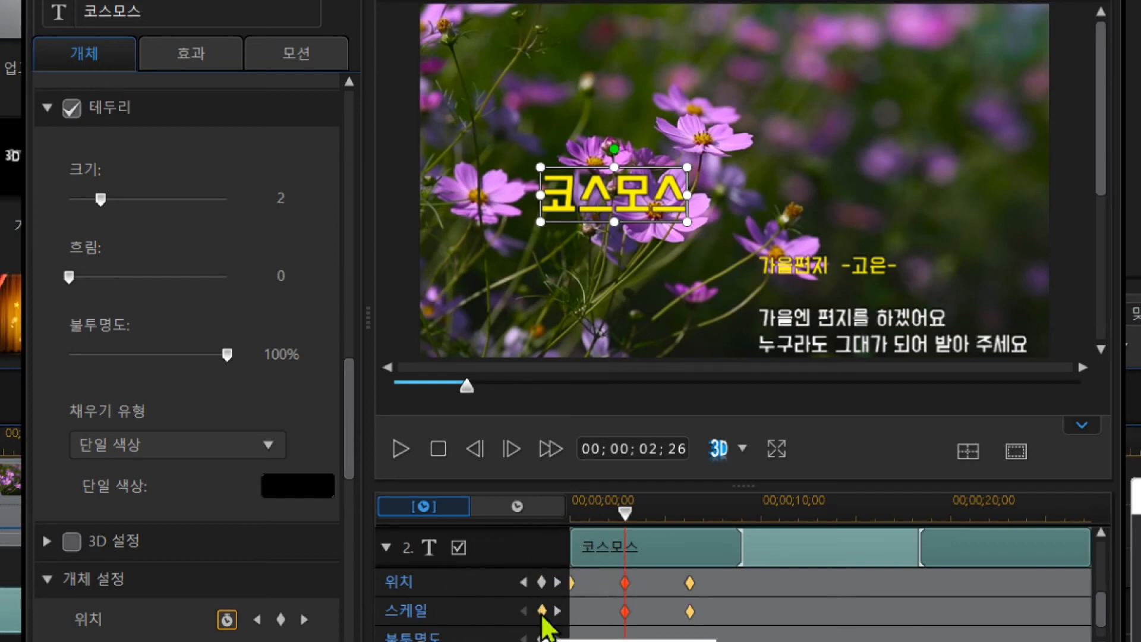
click(542, 611)
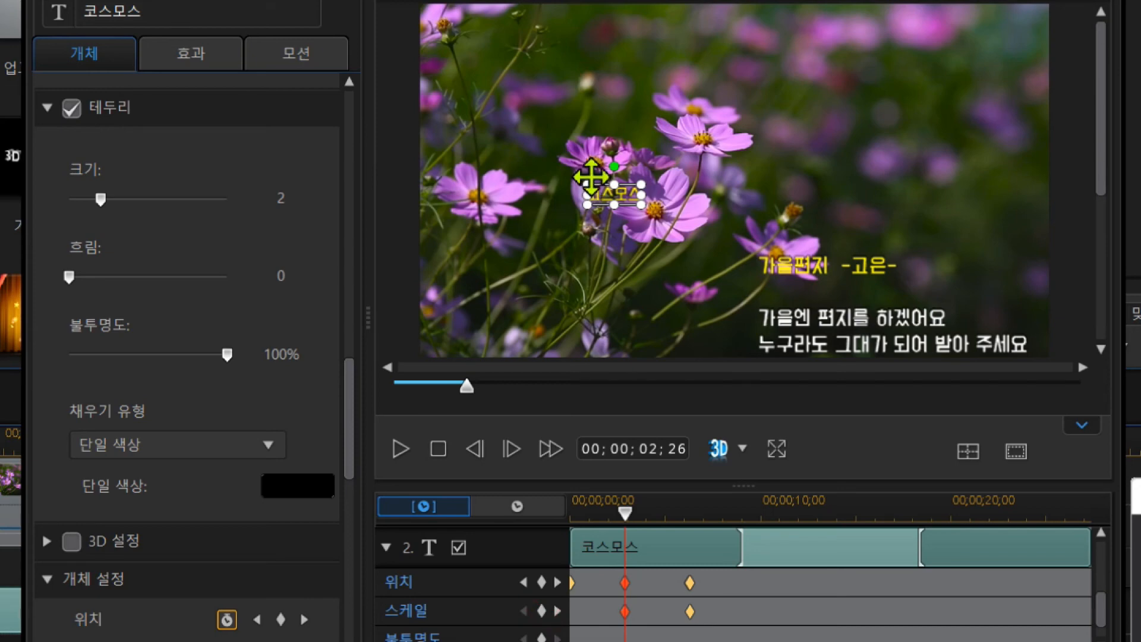
drag(587, 184, 529, 163)
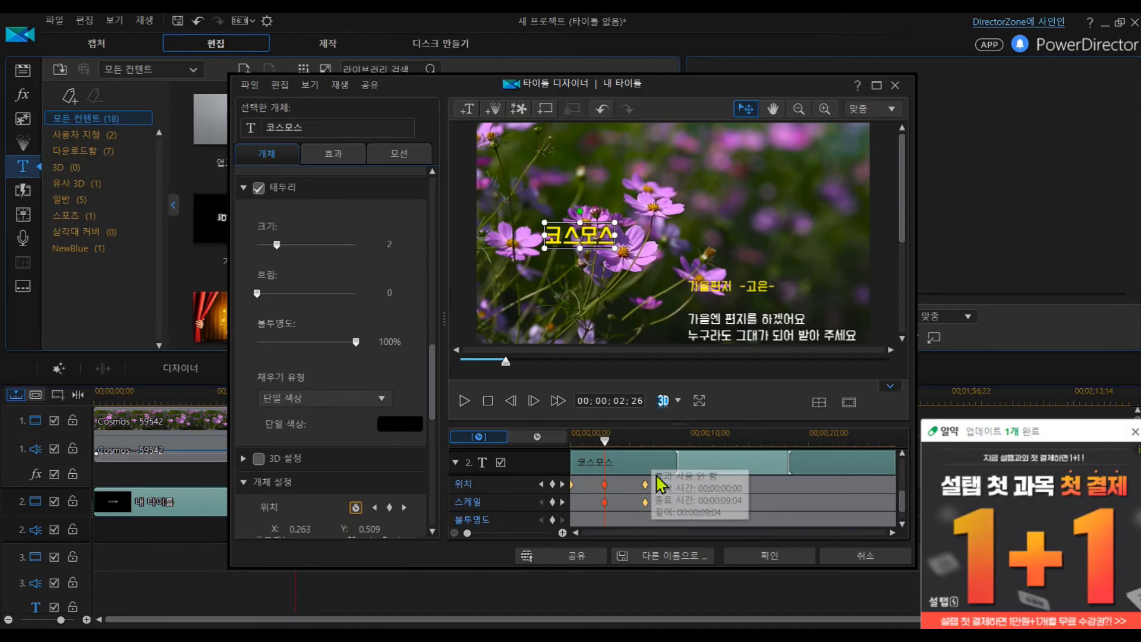
Confirm the title edits and play the whole project from near the beginning of the timeline.
click(774, 562)
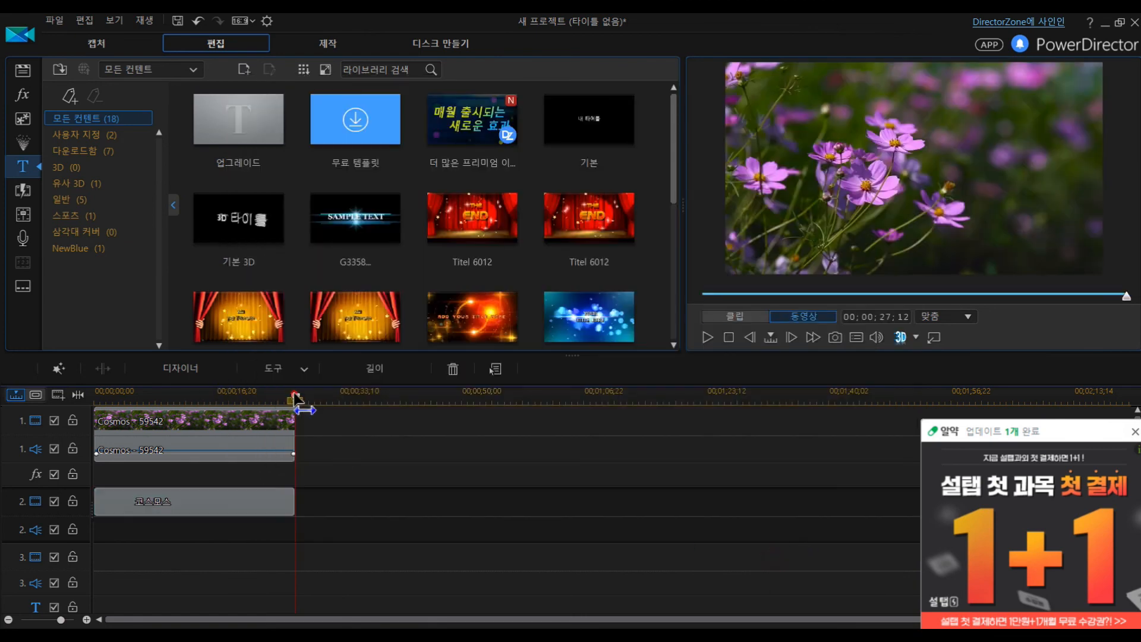
drag(211, 399, 97, 400)
click(196, 502)
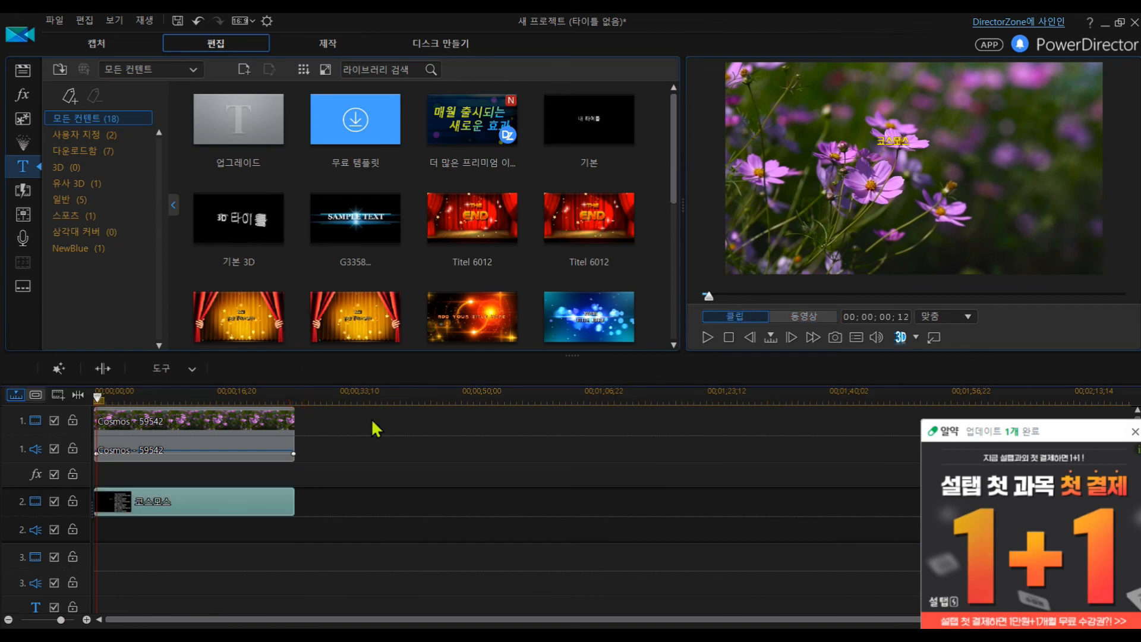
click(702, 336)
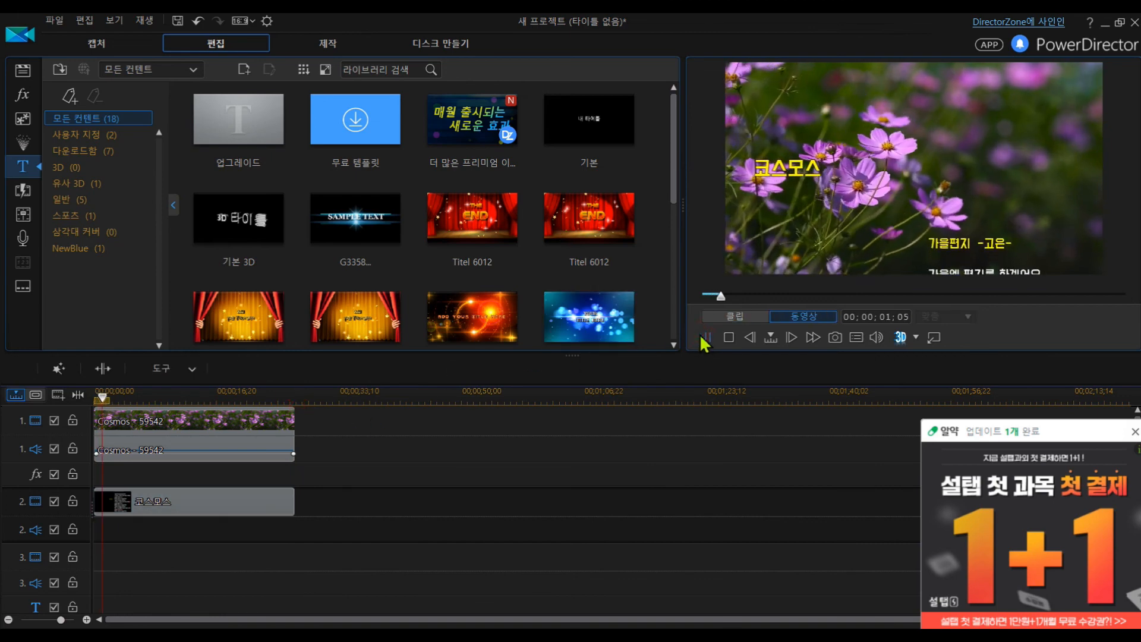